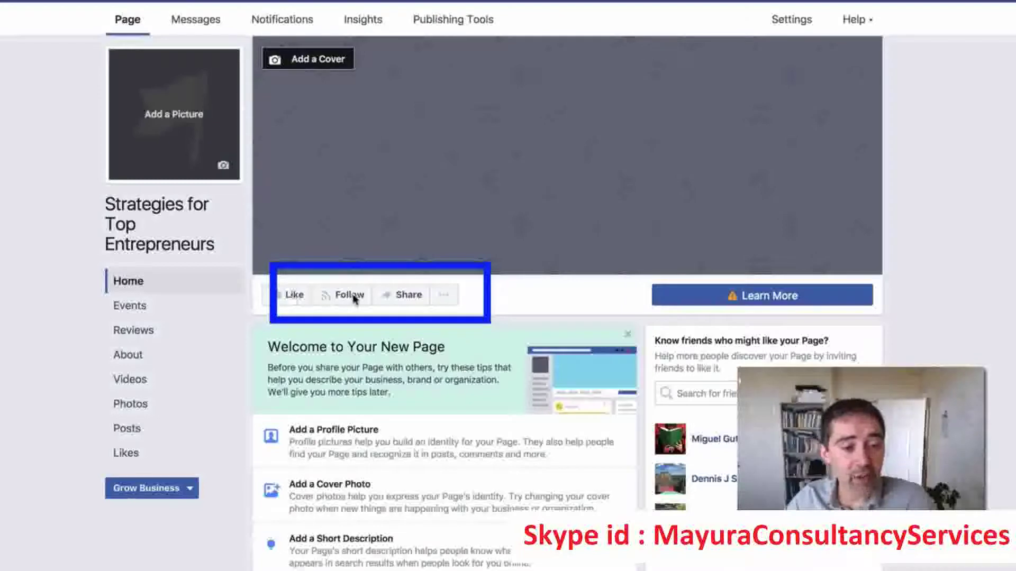
Open Edit Page Info from the '...' menu under the page's cover photo.
left_click(447, 299)
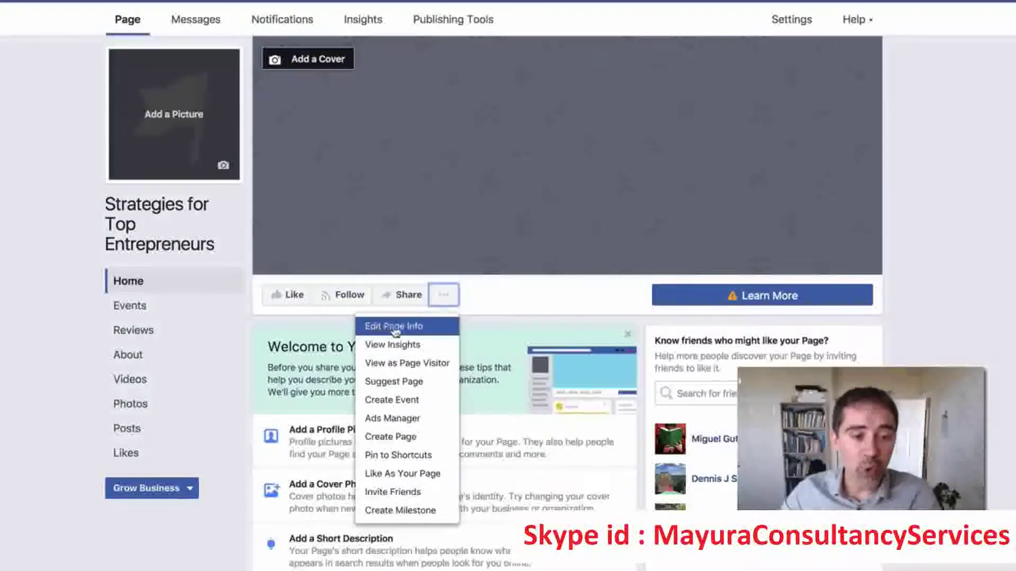
left_click(418, 328)
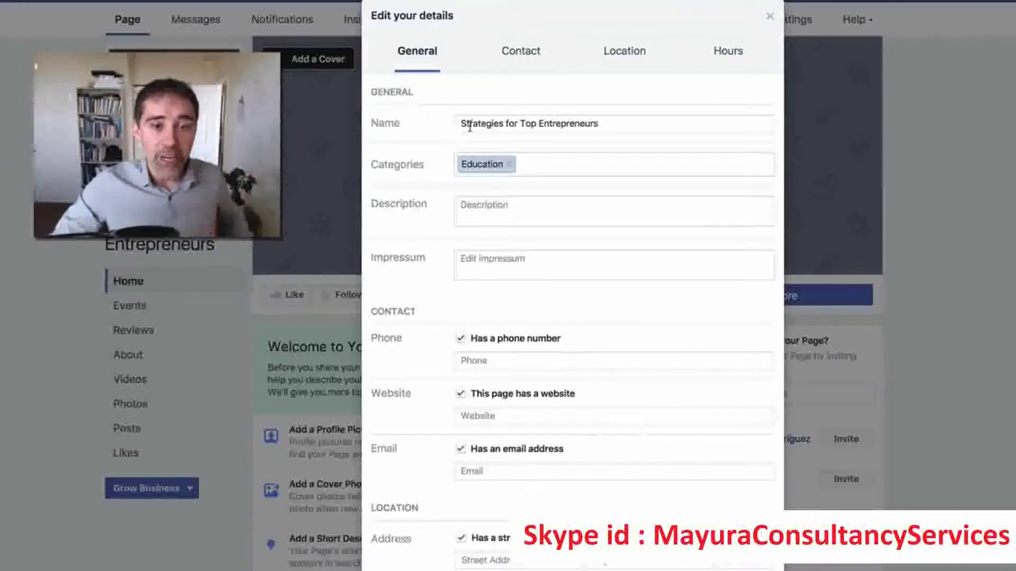
Add Marketing Agency and Entrepreneur as categories beside Education and save them.
left_click_drag(462, 123, 687, 121)
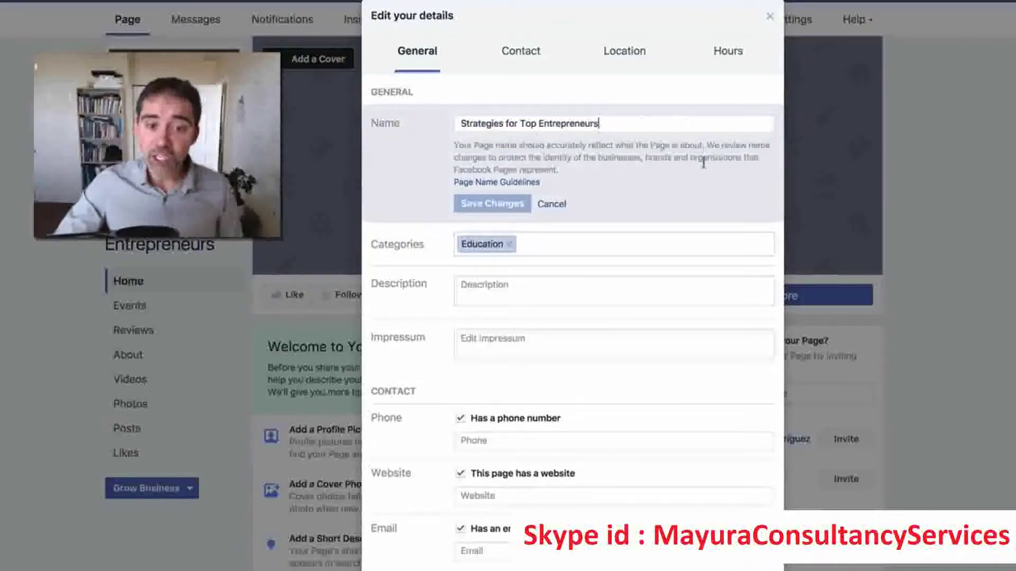
left_click(561, 246)
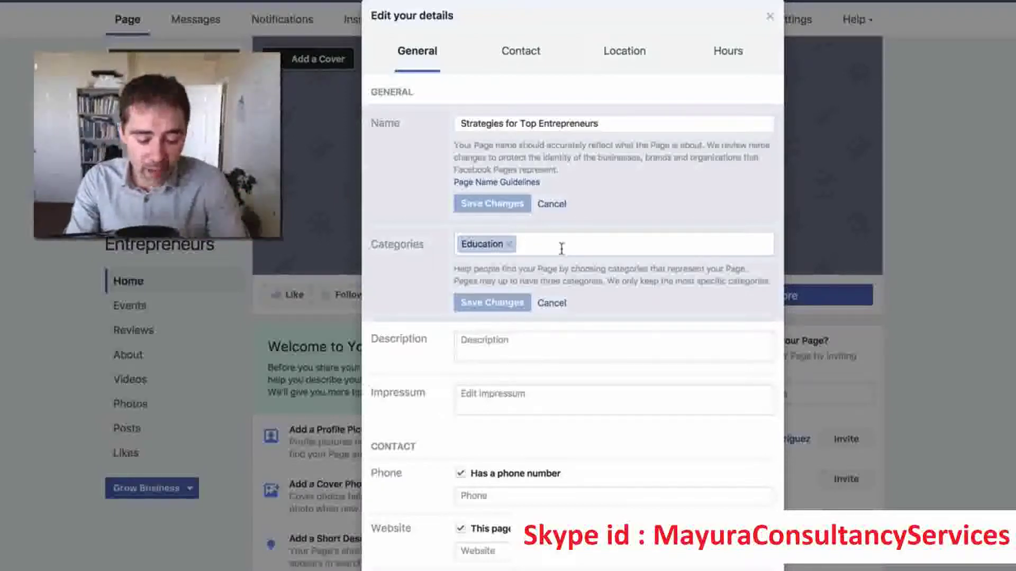
type("mar")
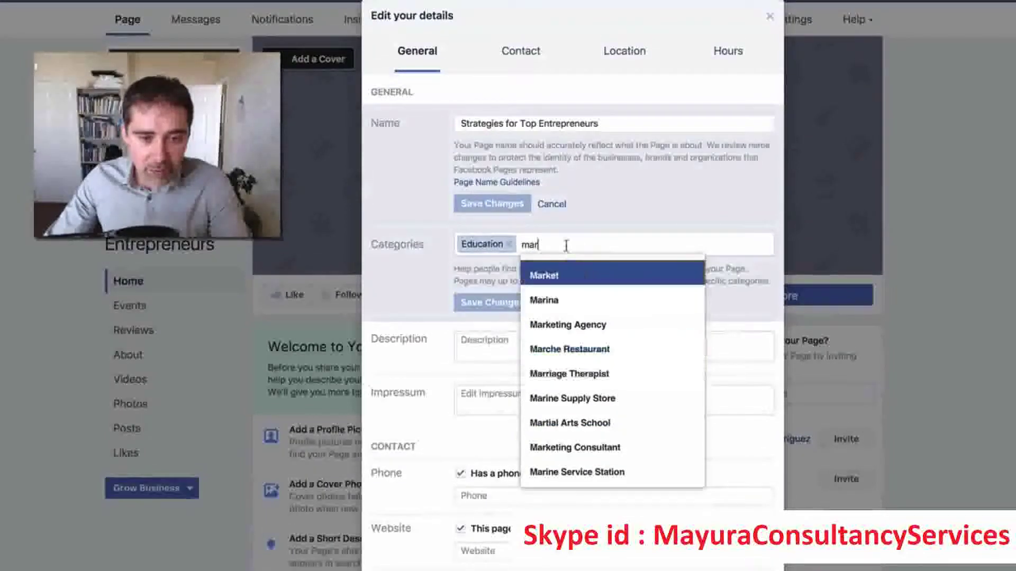
left_click(577, 324)
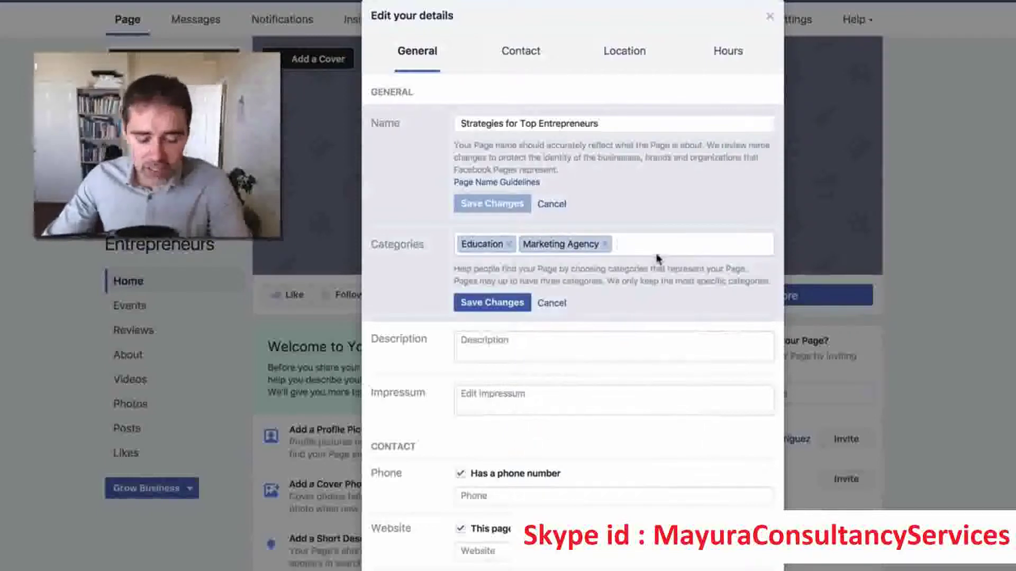
type("strat")
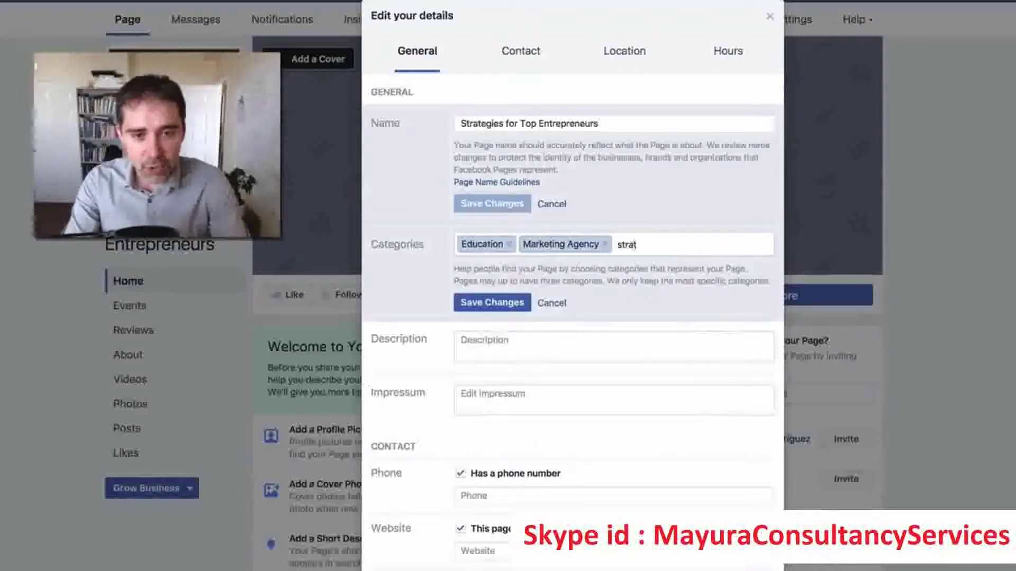
key("BackSpace")
key("BackSpace")
key("BackSpace")
key("BackSpace")
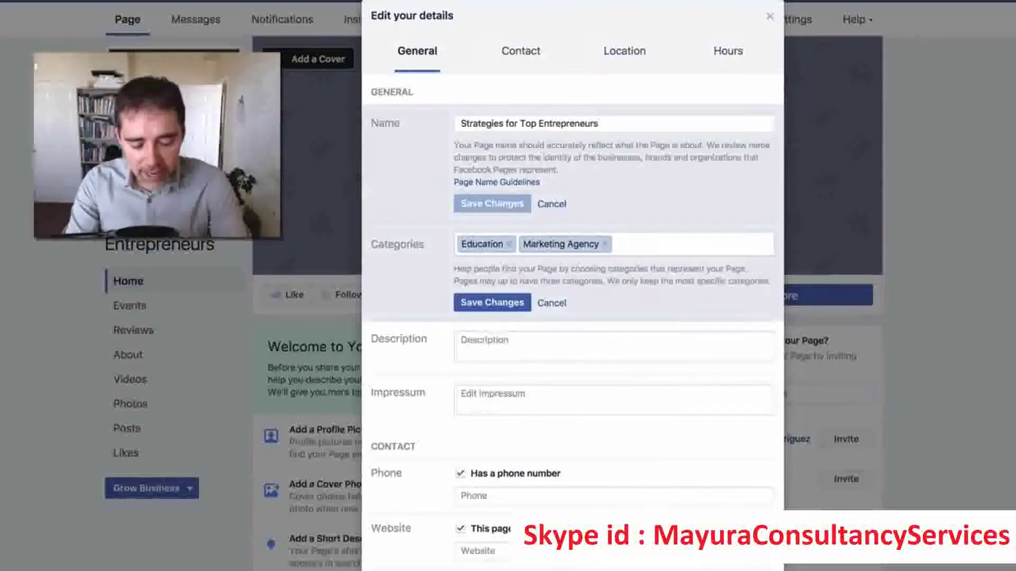
type("entre")
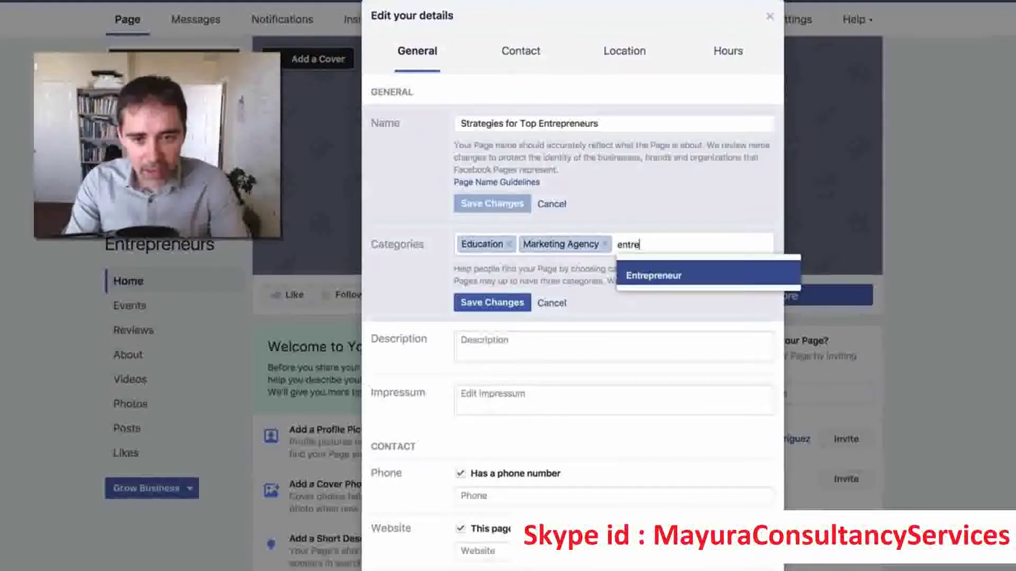
left_click(665, 281)
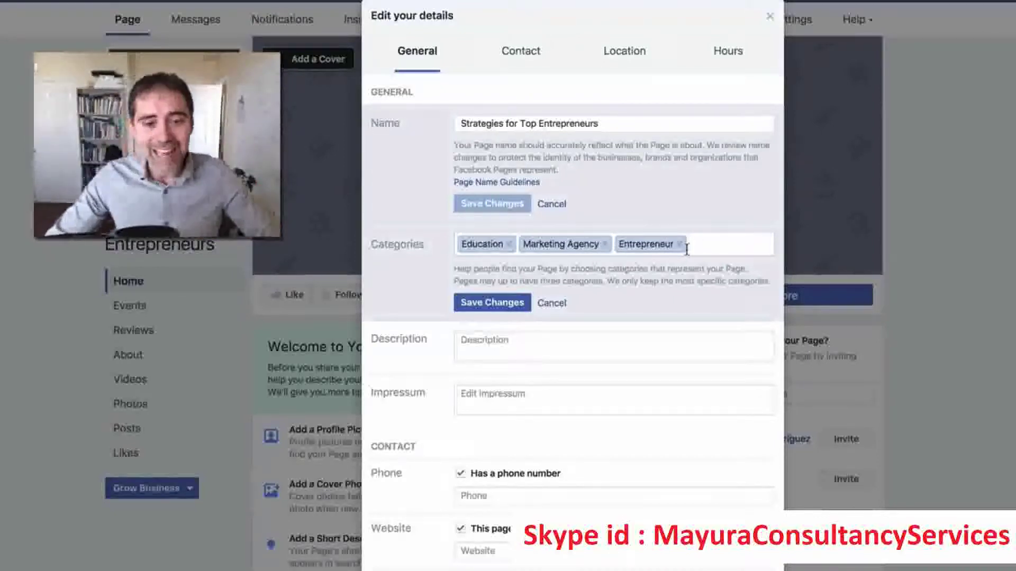
left_click(511, 306)
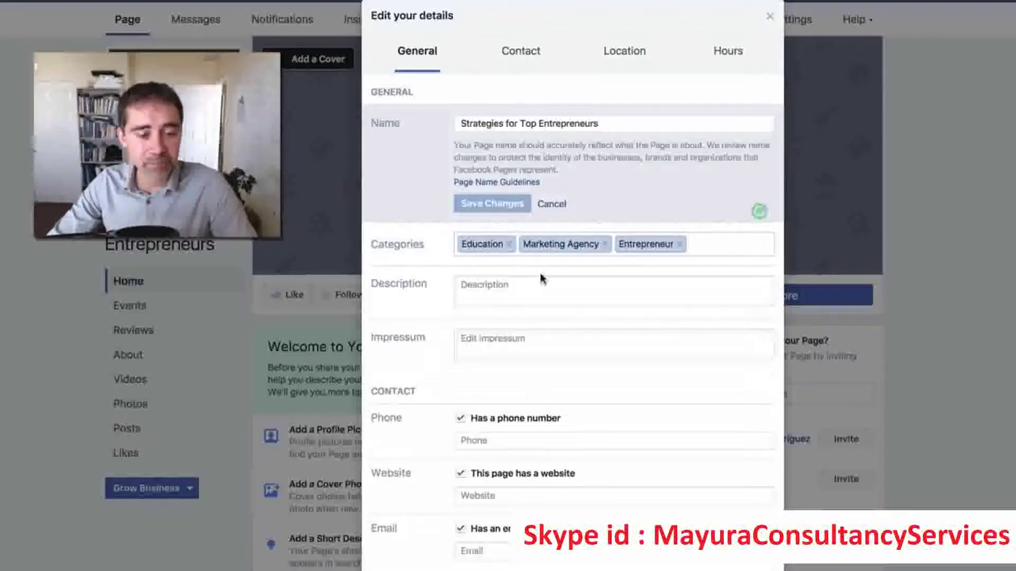
left_click(500, 285)
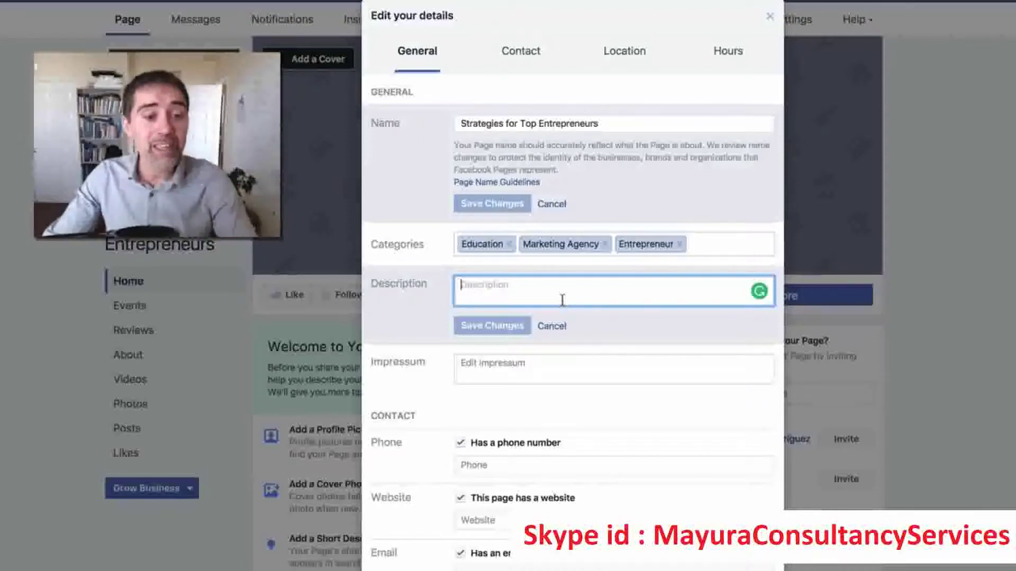
left_click(486, 369)
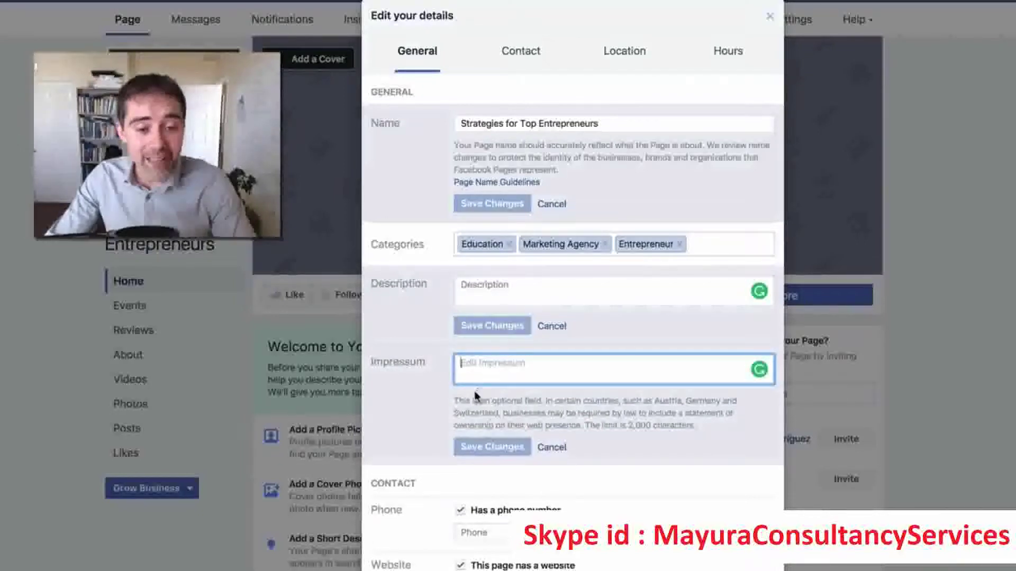
left_click_drag(466, 401, 528, 403)
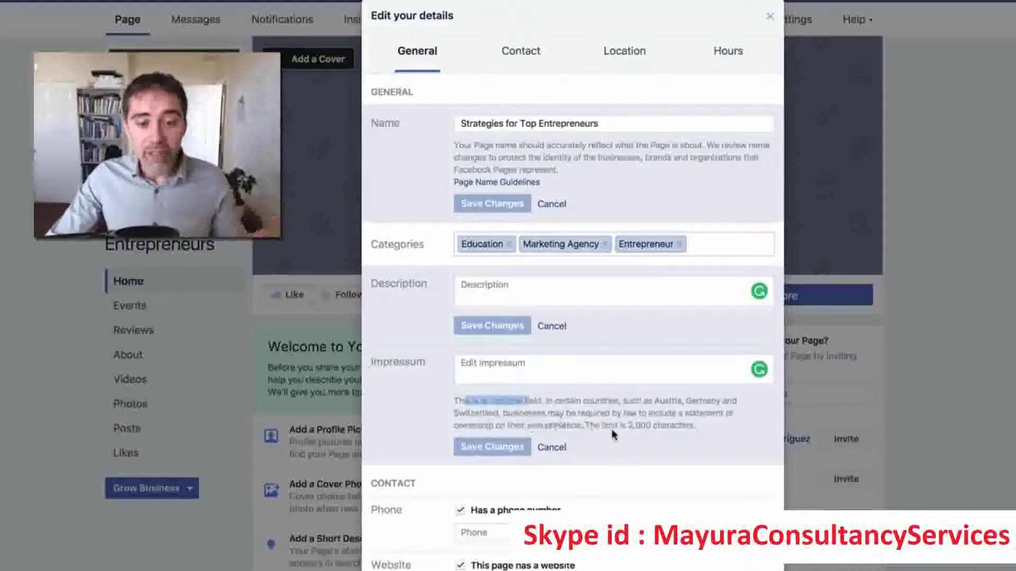
left_click_drag(678, 425, 589, 425)
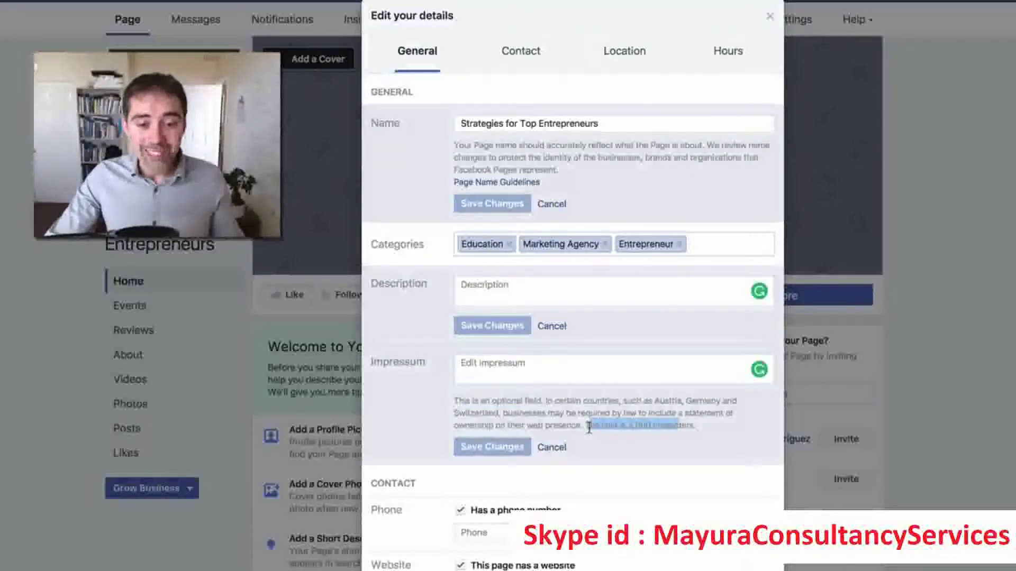
left_click(534, 410)
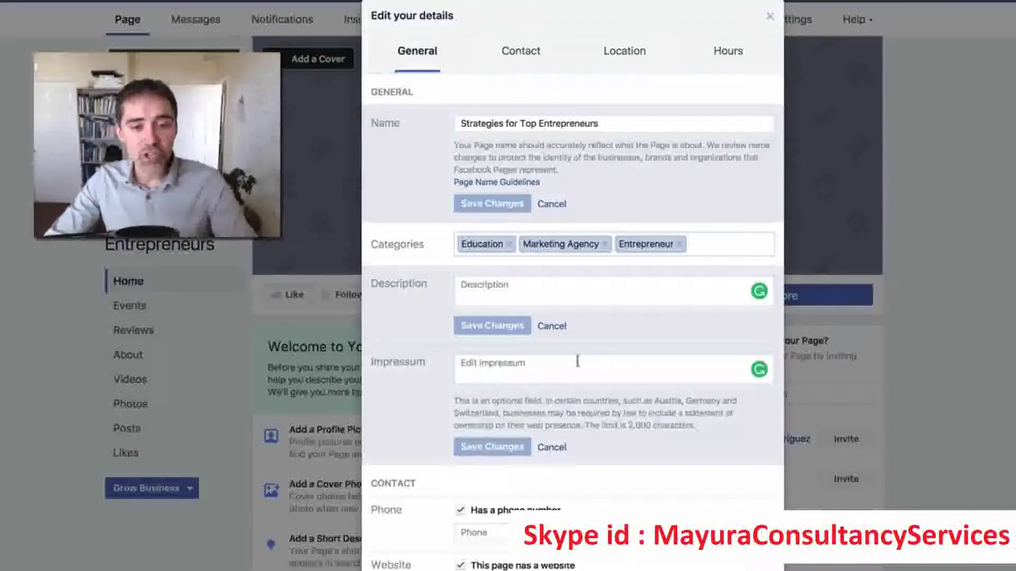
left_click(552, 450)
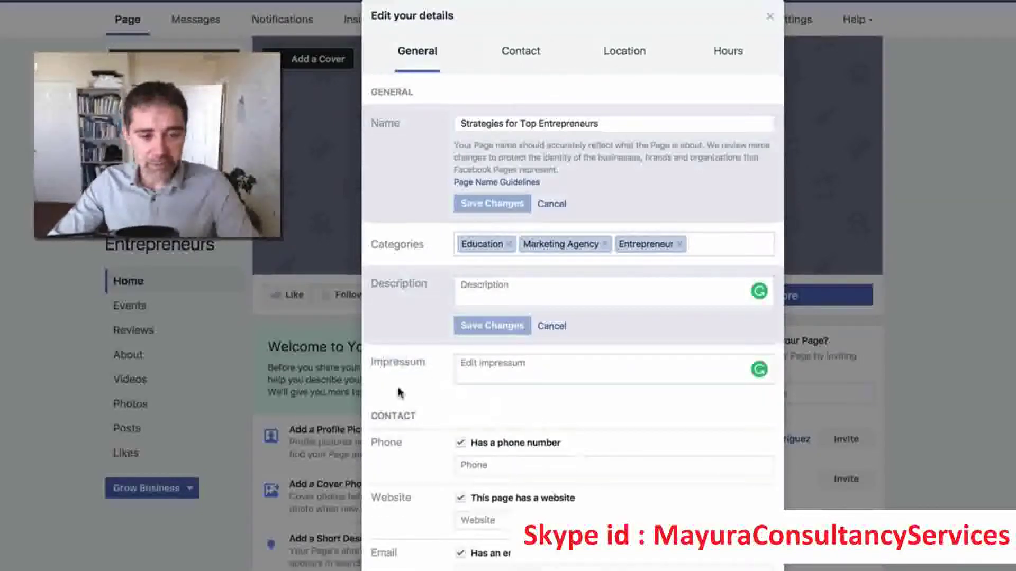
scroll(440, 437, "down", 2)
Enter the page's phone number under Contact and save it.
scroll(463, 431, "down", 3)
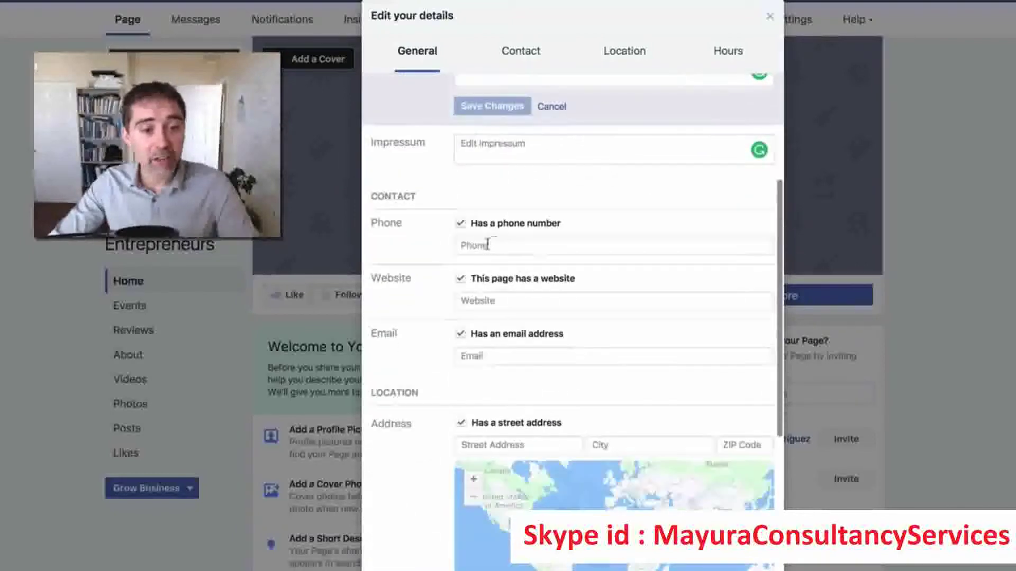
left_click(487, 245)
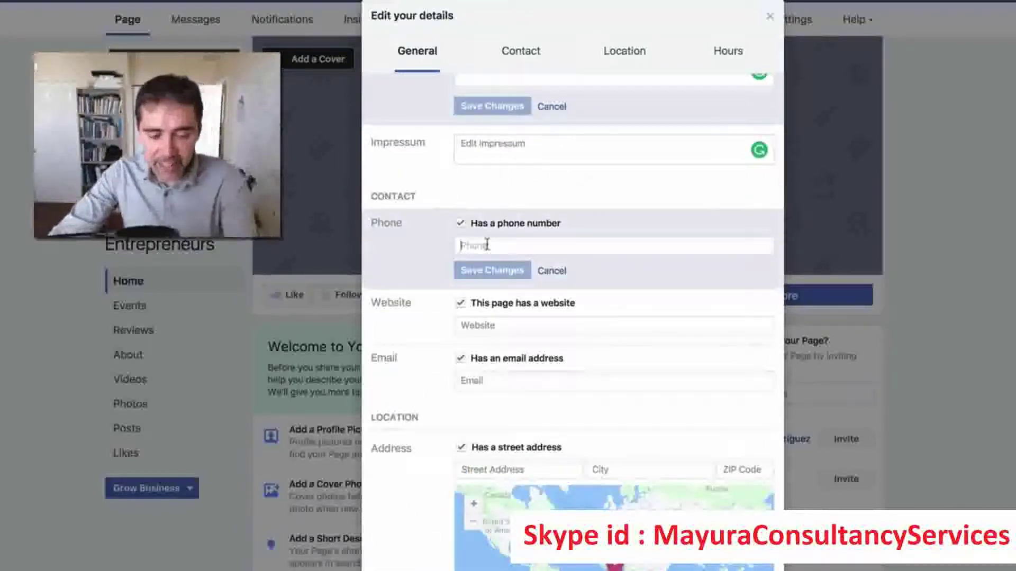
type("5555555555")
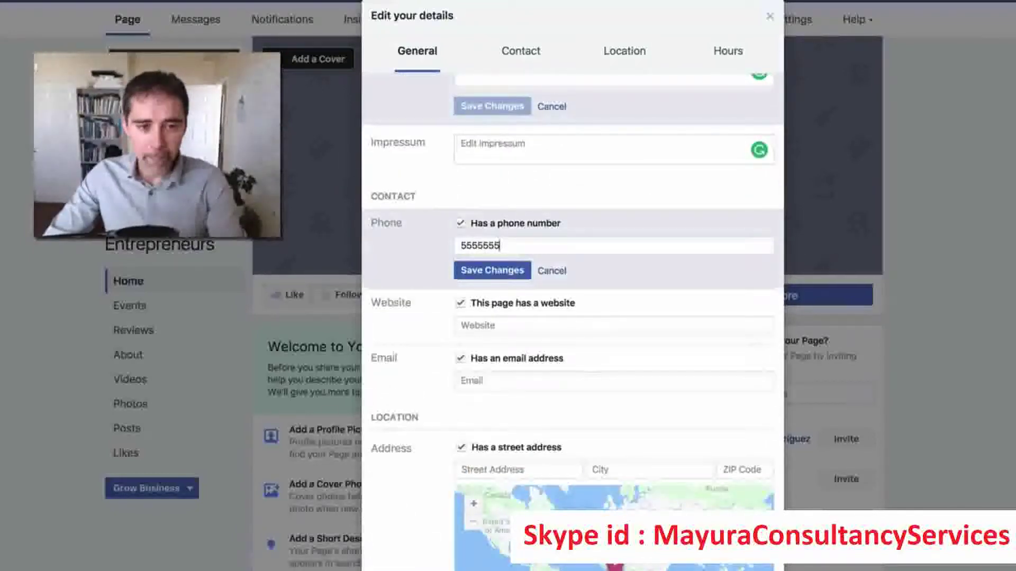
left_click(479, 272)
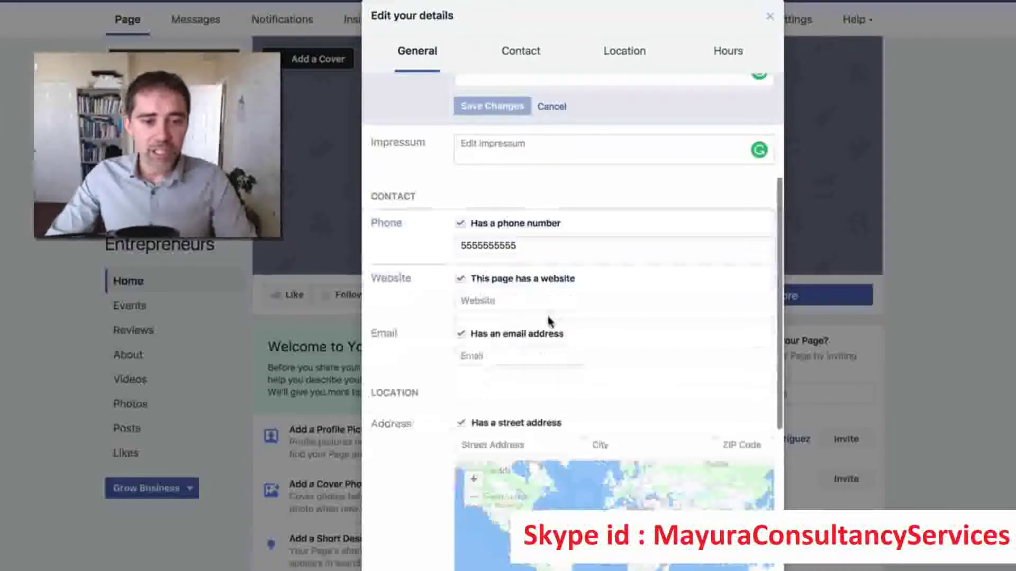
left_click(518, 301)
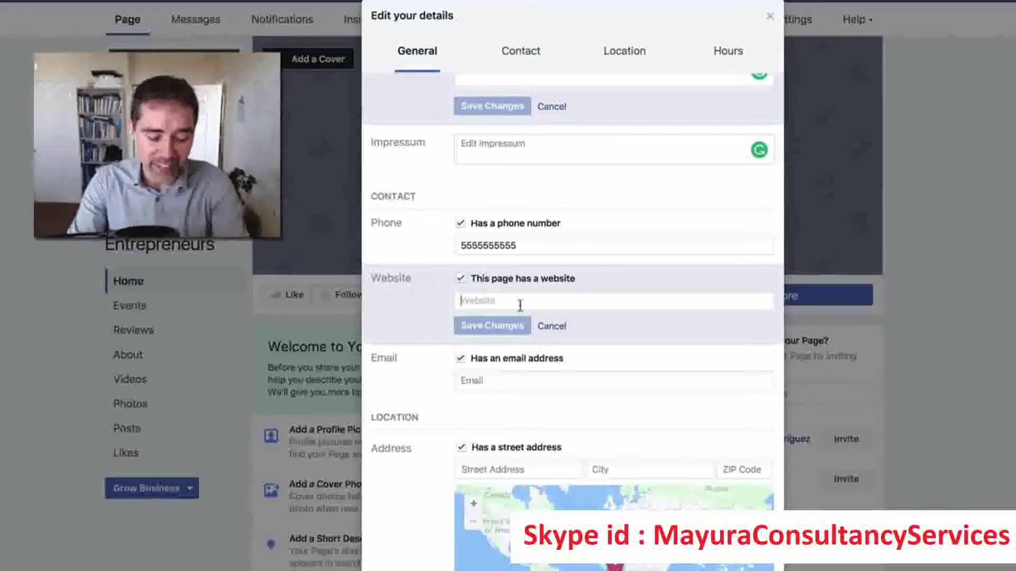
Enter the page's website address in the Website field and save it.
type("diegodavila.com")
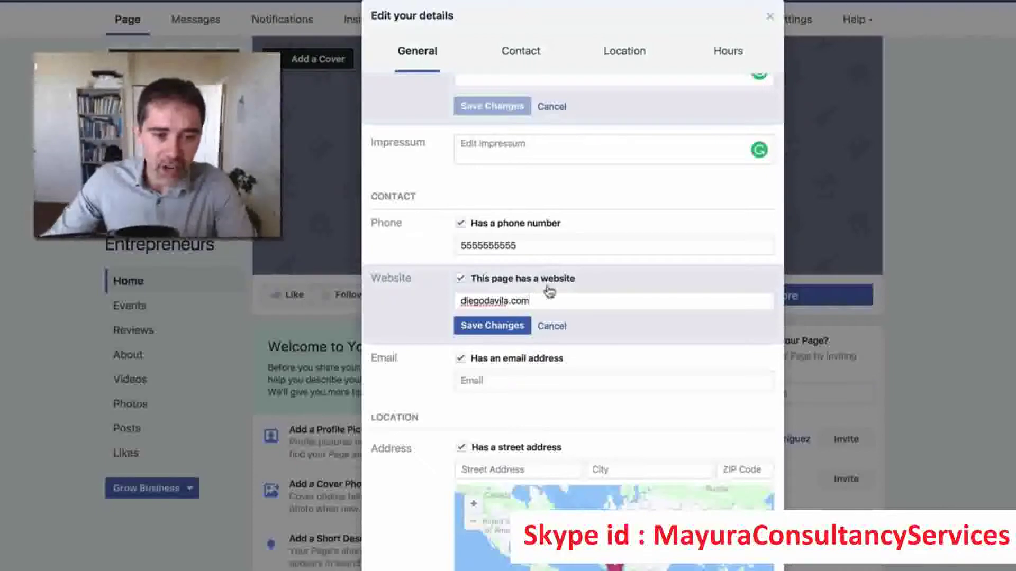
left_click(516, 325)
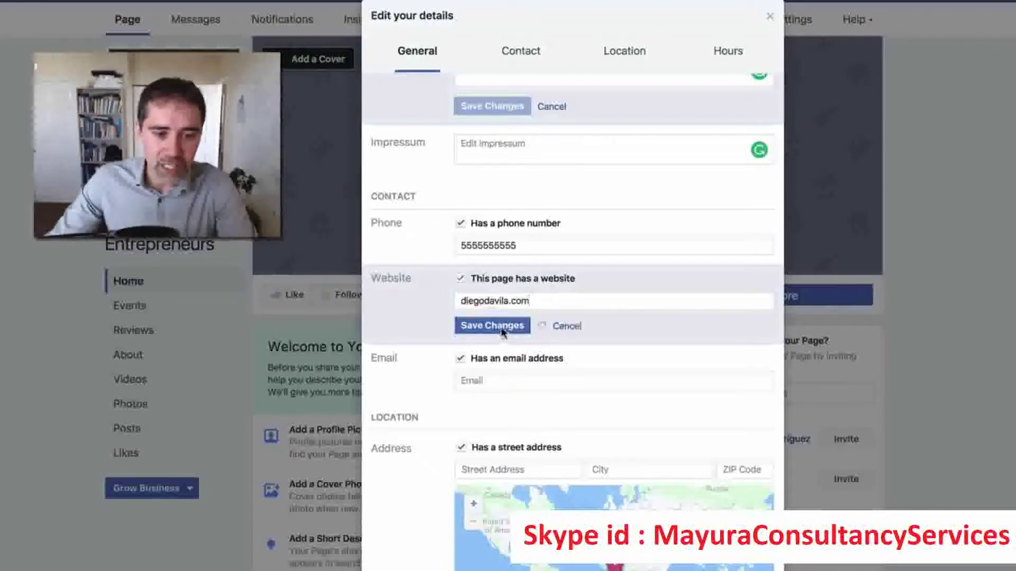
left_click(470, 356)
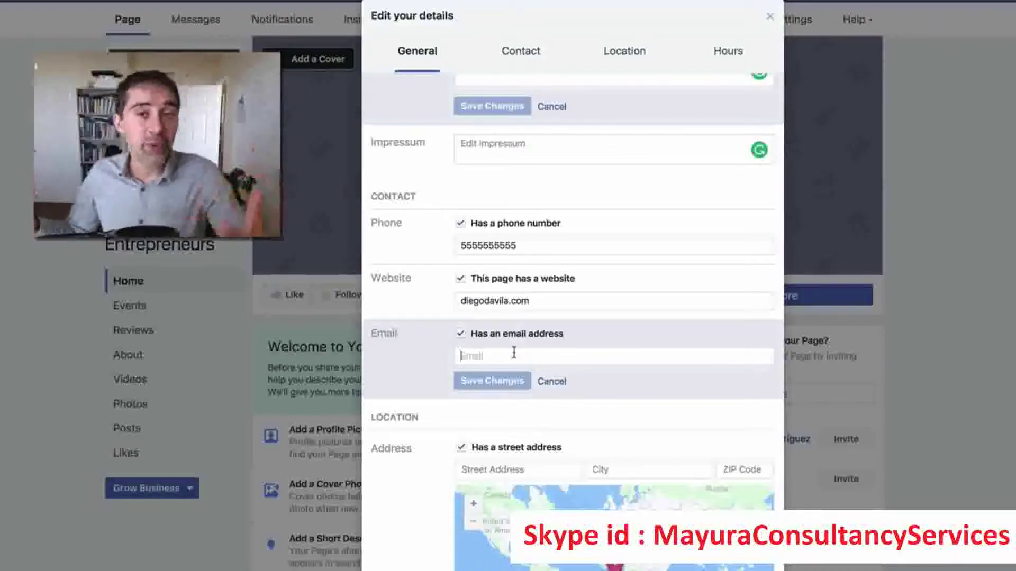
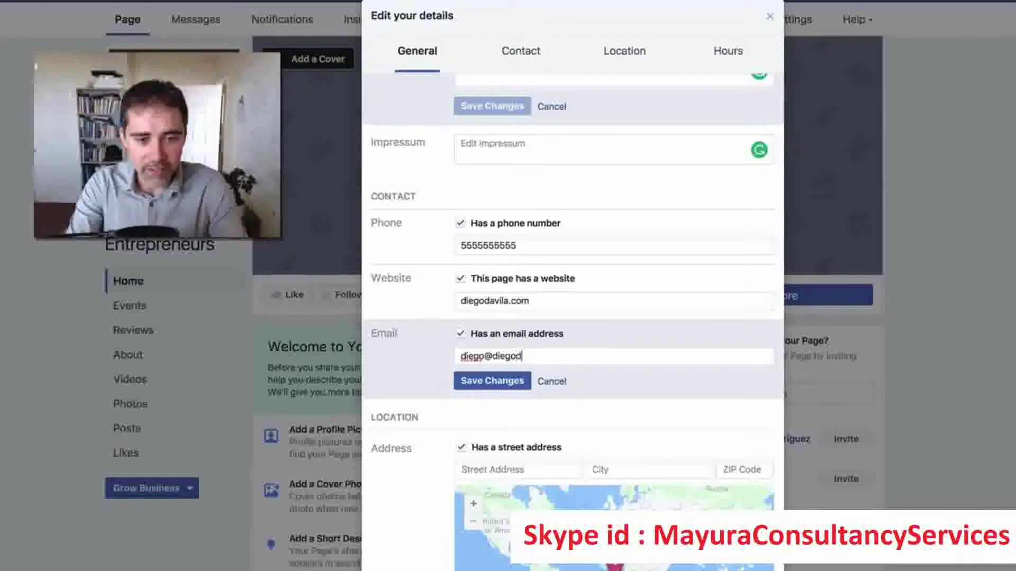
Fill in the page's contact e-mail address, fixing typos, and save it.
left_click(492, 381)
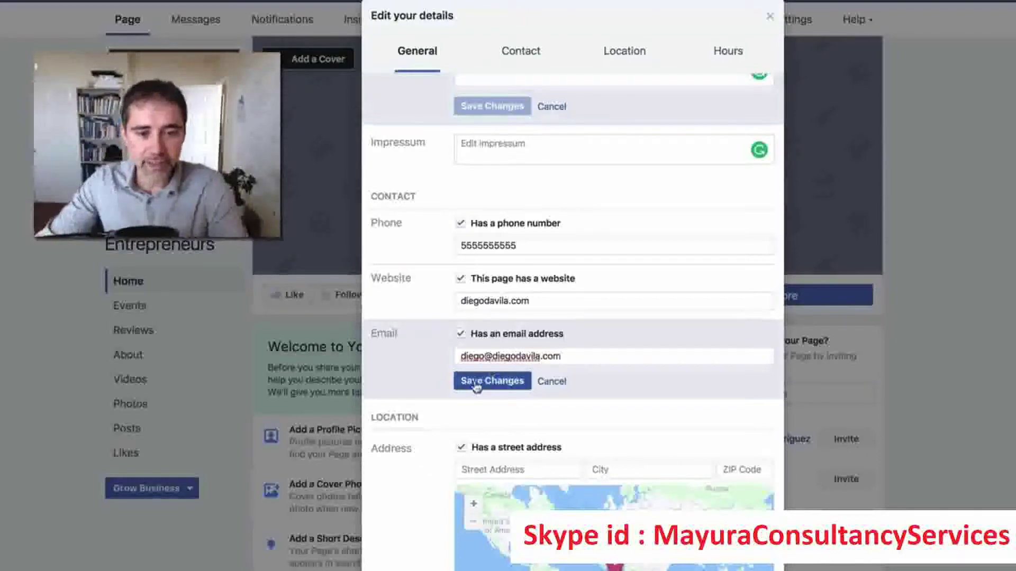
scroll(534, 370, "down", 5)
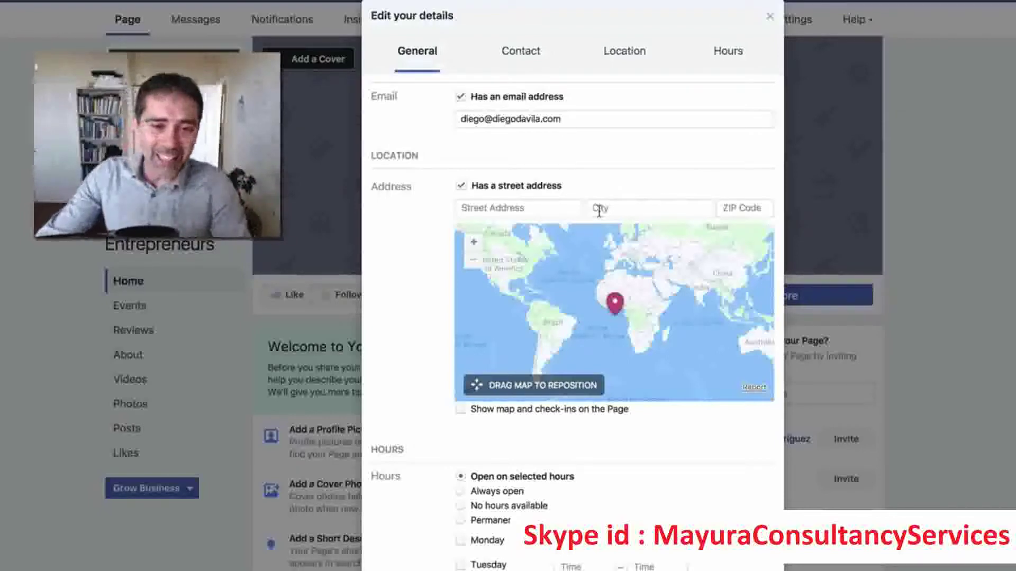
Untick 'Has a street address' and save the change.
left_click(578, 212)
left_click(462, 188)
left_click(506, 447)
Keep hours on 'Open on selected hours', then close the editor and view About.
scroll(633, 455, "down", 3)
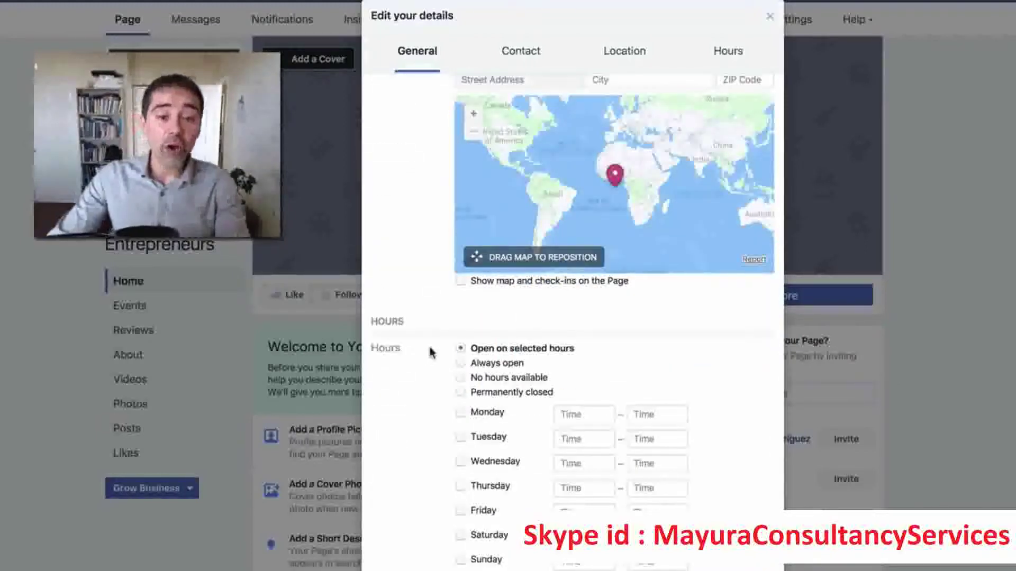
left_click(473, 364)
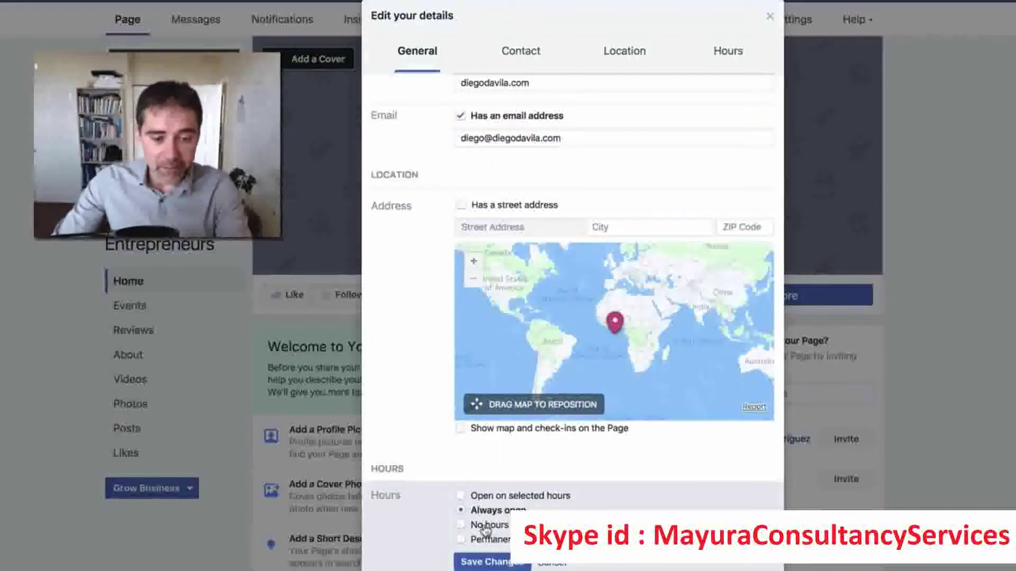
left_click(474, 497)
scroll(530, 492, "down", 3)
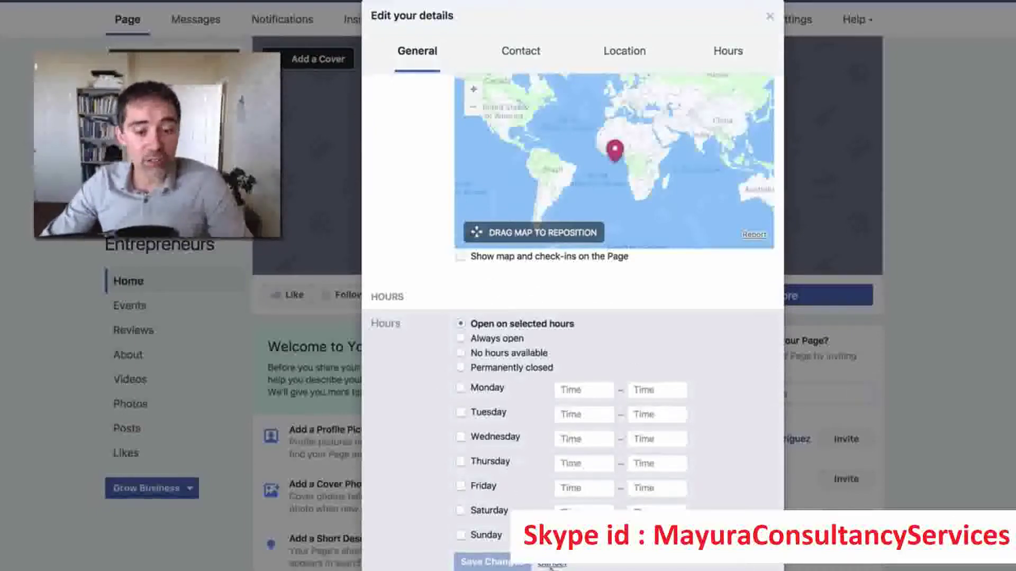
scroll(508, 338, "up", 10)
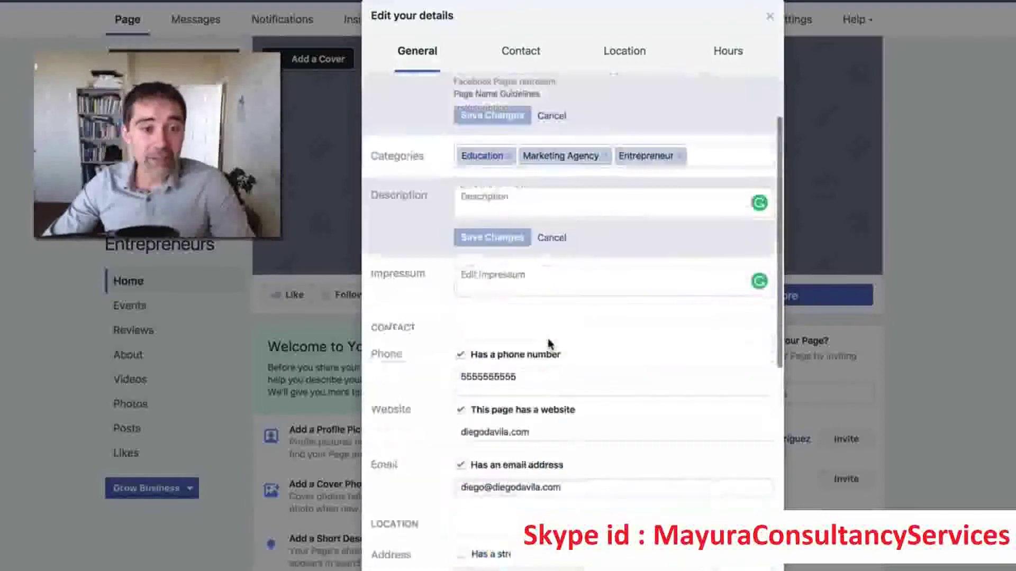
scroll(548, 344, "down", 10)
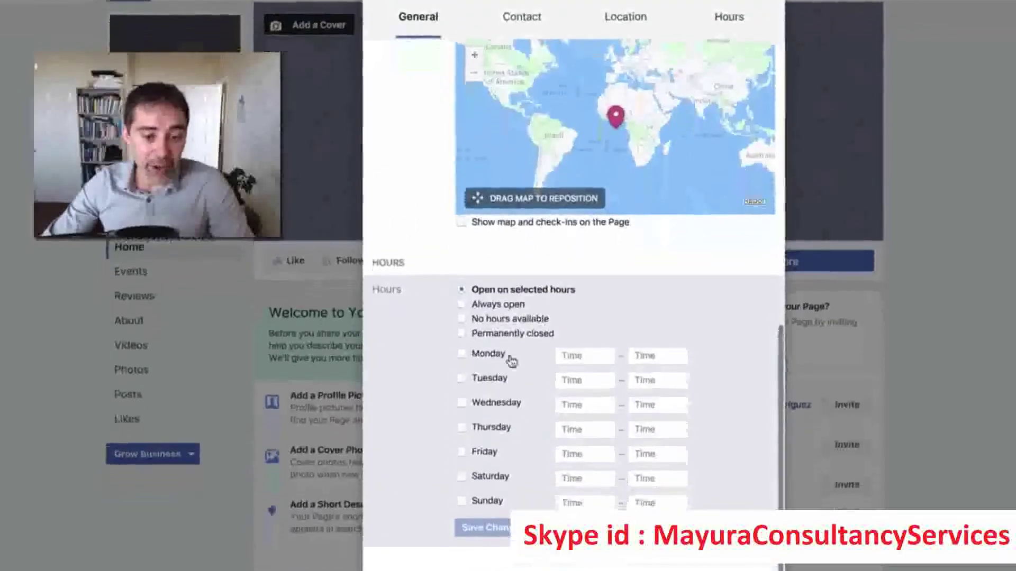
key("Escape")
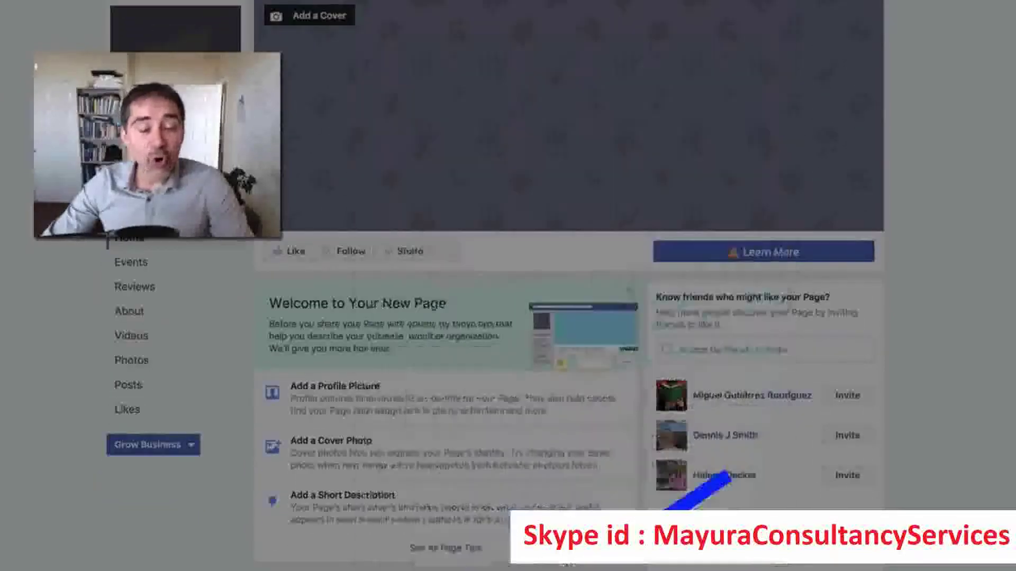
left_click(615, 491)
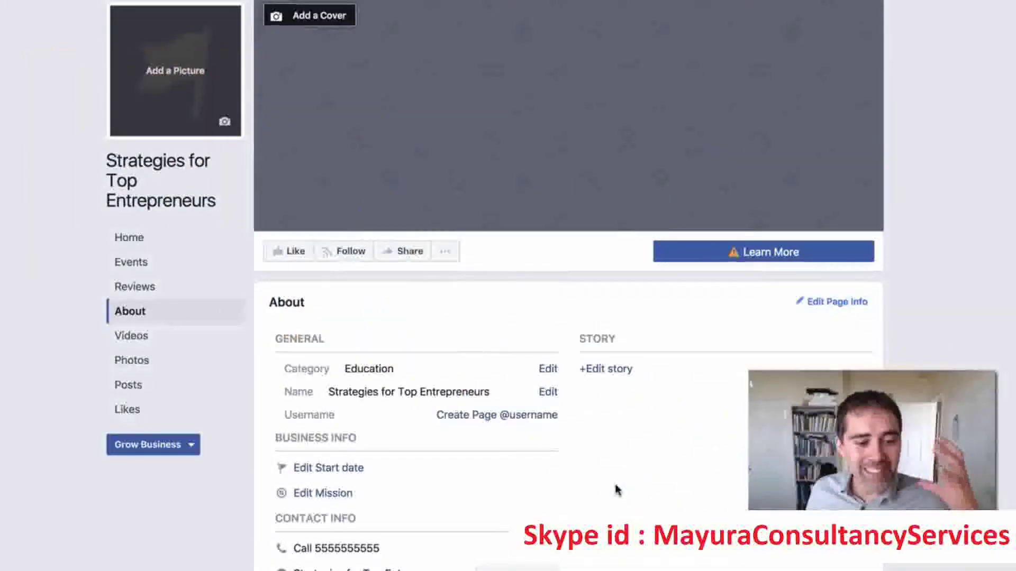
scroll(617, 489, "down", 4)
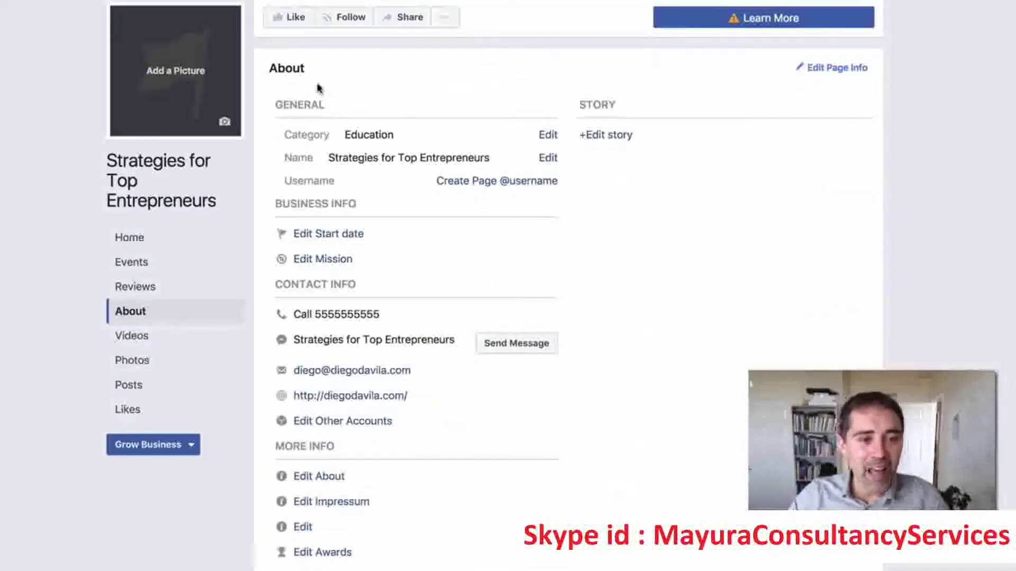
left_click_drag(268, 75, 336, 68)
scroll(526, 189, "down", 3)
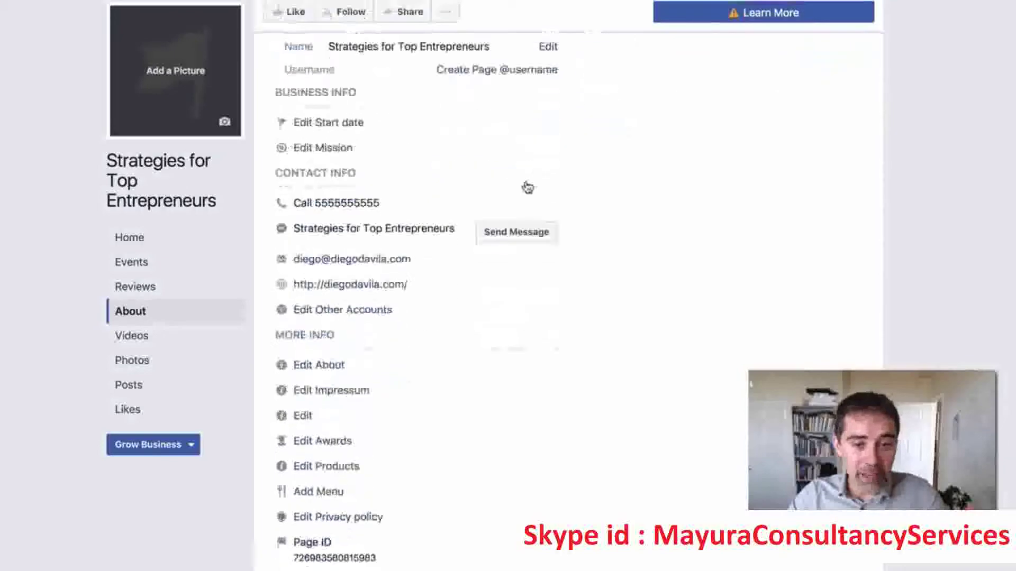
scroll(526, 188, "up", 7)
scroll(460, 159, "down", 6)
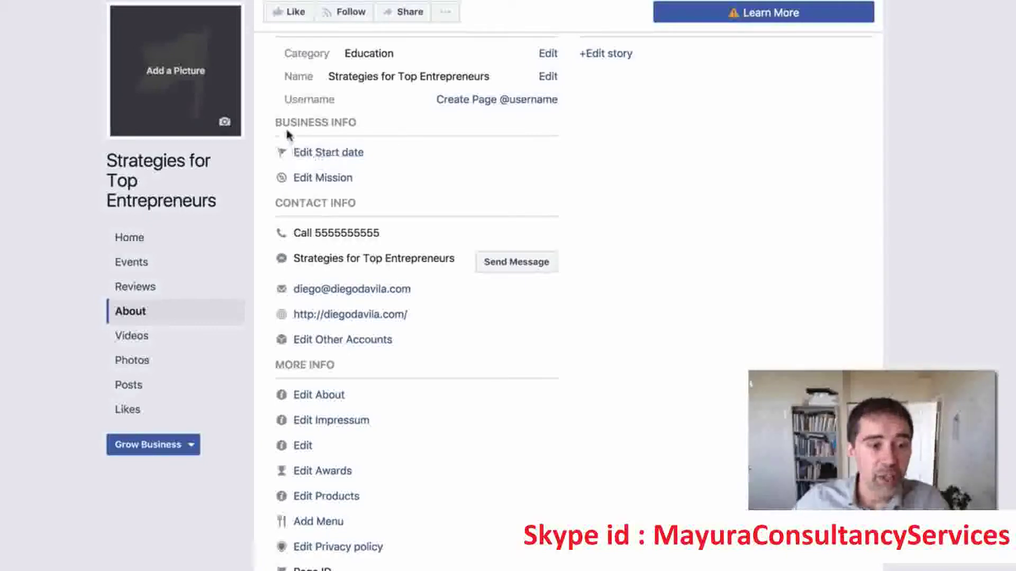
left_click_drag(283, 125, 361, 126)
Choose Founded as the page's start date type.
left_click(334, 154)
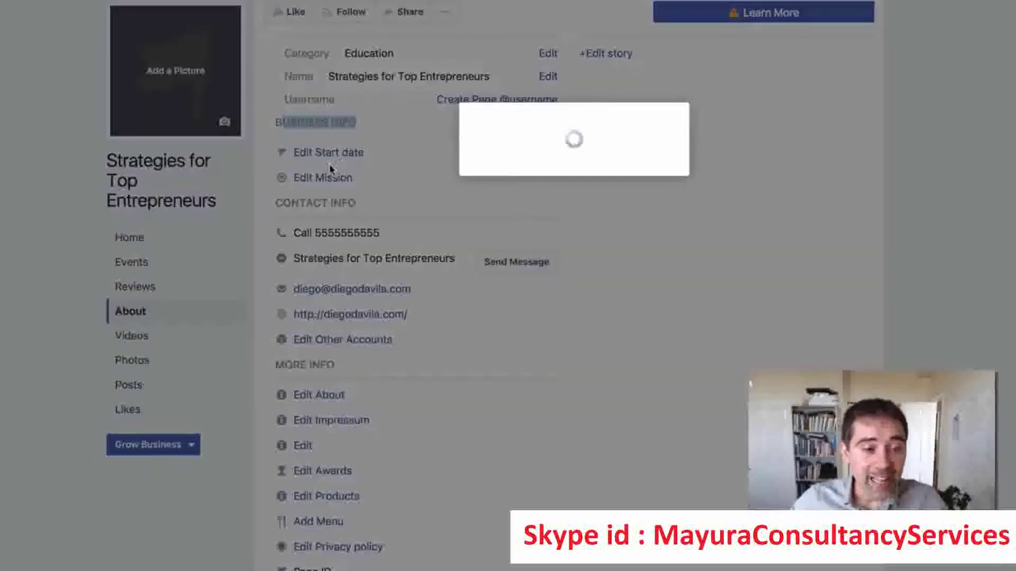
left_click(523, 165)
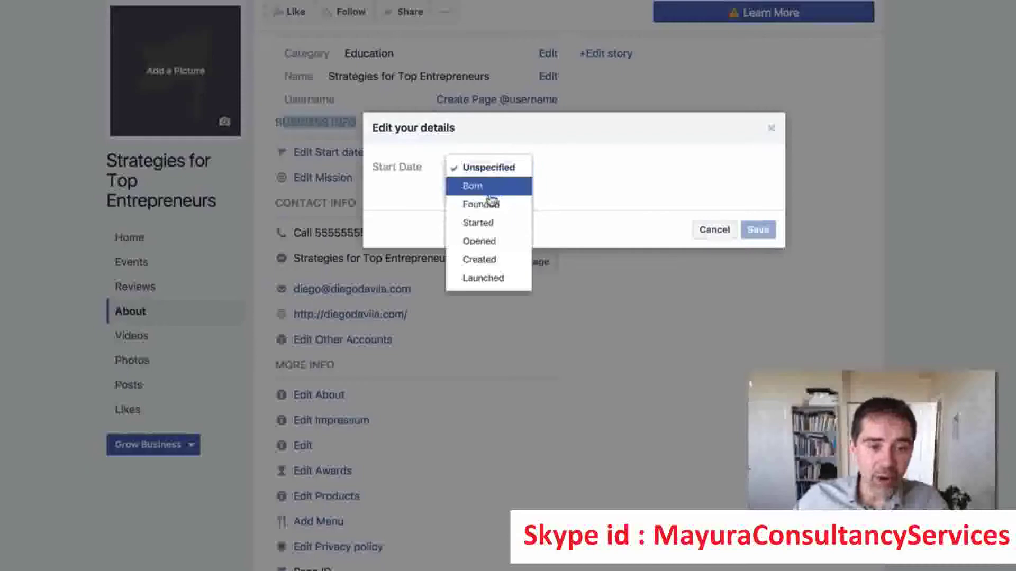
left_click(502, 206)
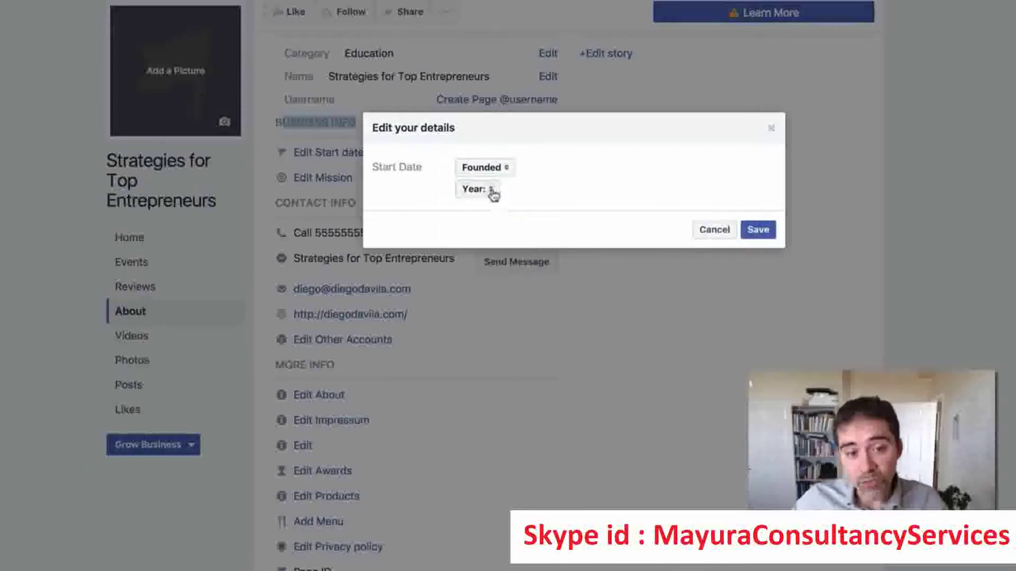
Set the founding date to December 31, 2010 and save it.
left_click(479, 192)
scroll(473, 286, "down", 2)
scroll(473, 285, "down", 10)
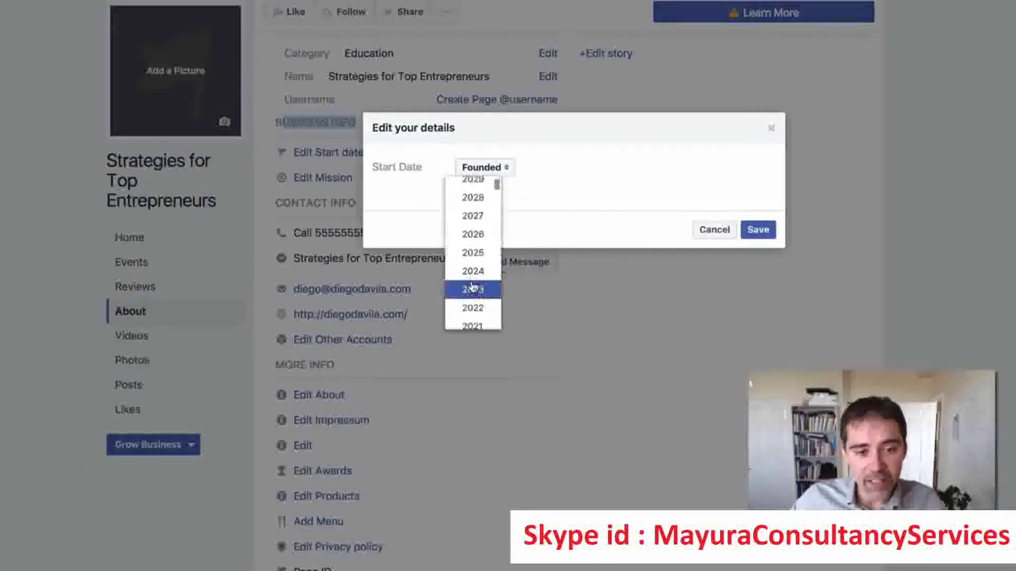
scroll(476, 288, "up", 2)
left_click(478, 206)
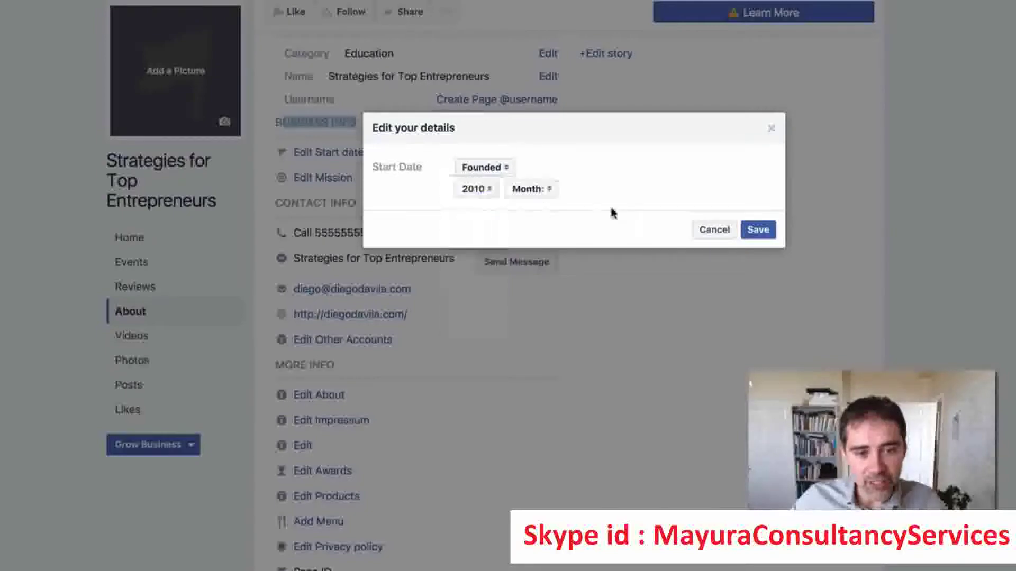
left_click(533, 191)
left_click(539, 209)
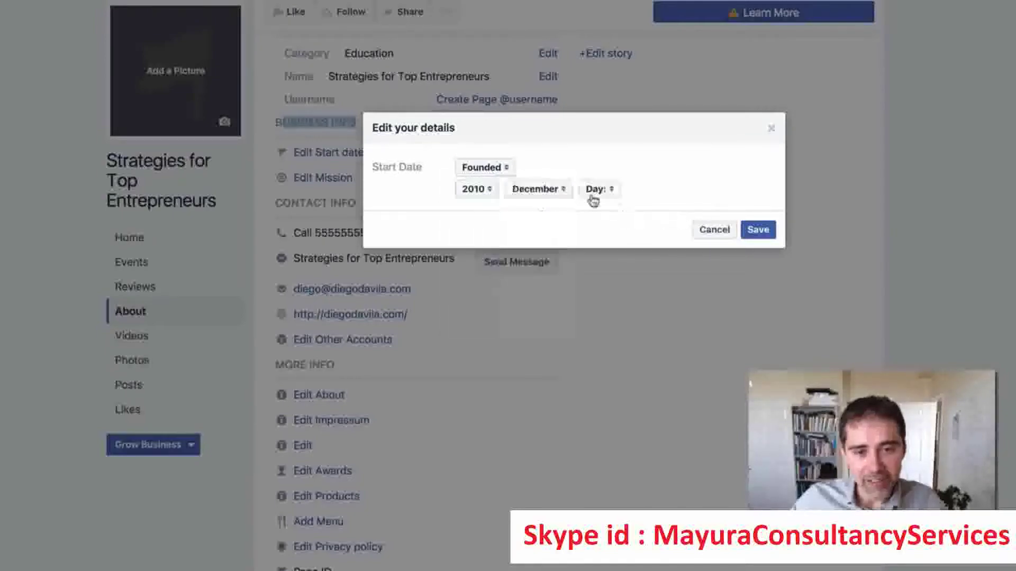
left_click(595, 188)
left_click(593, 206)
left_click(757, 230)
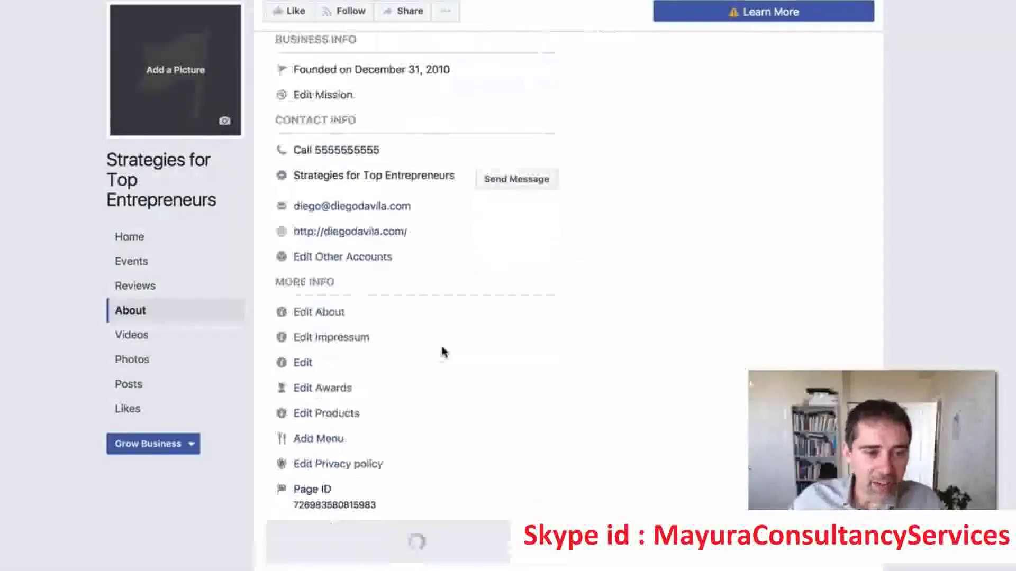
left_click(325, 166)
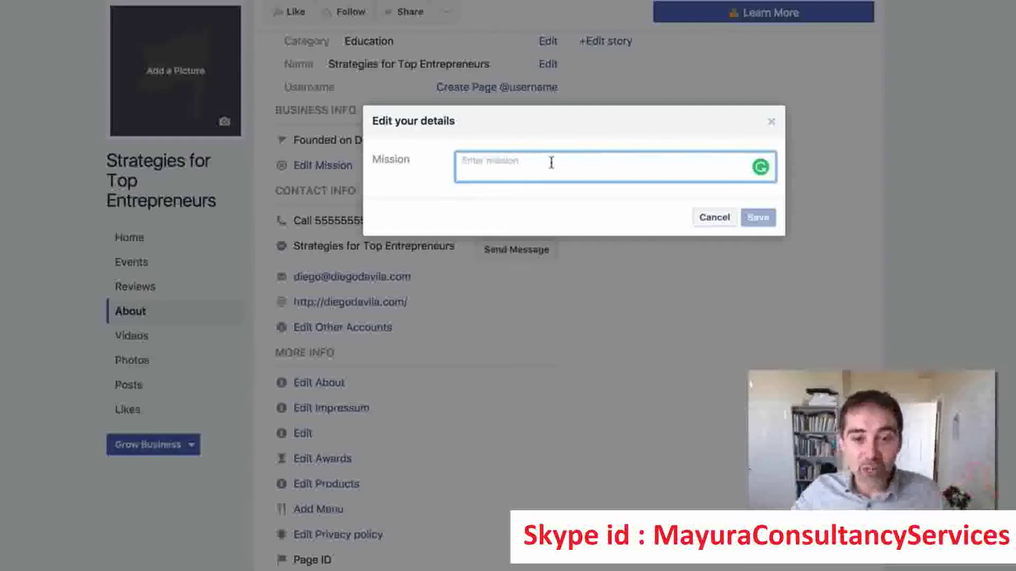
Dismiss the Mission dialog and save the About text 'Find the best strategies that will take your online business to the next level.'.
left_click(773, 123)
scroll(465, 217, "down", 2)
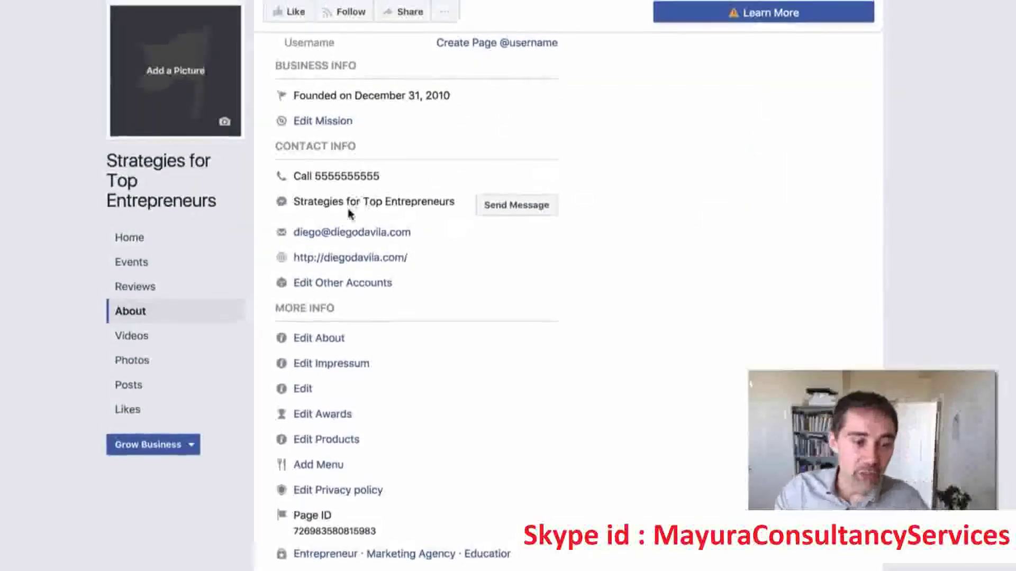
mouse_move(313, 241)
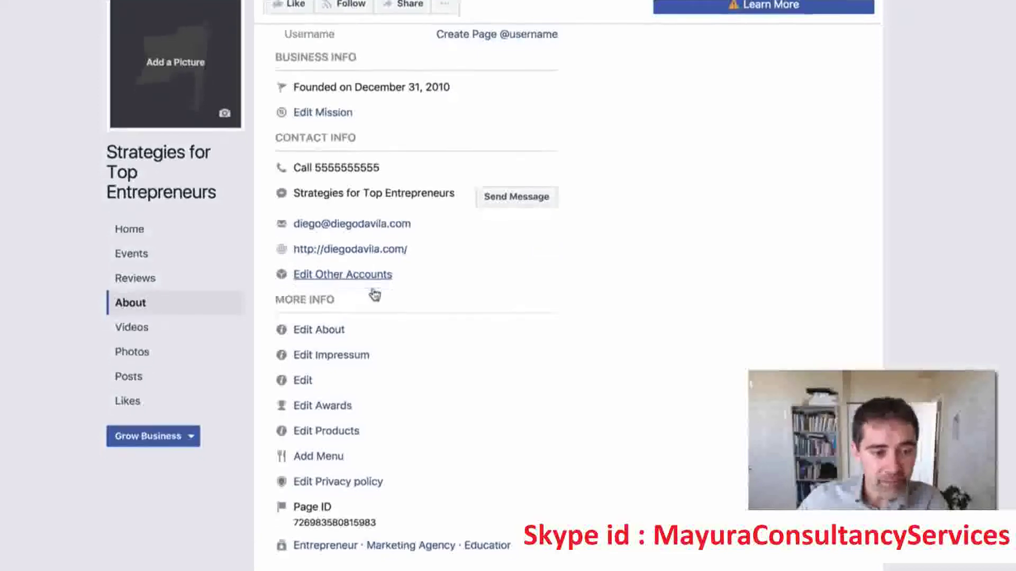
left_click(320, 339)
left_click(548, 162)
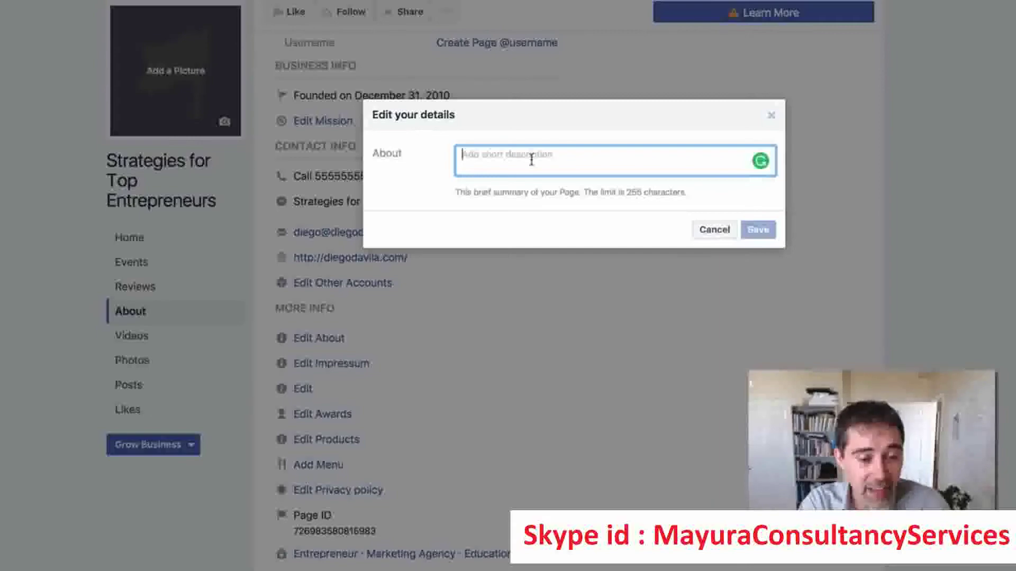
type("Find the p")
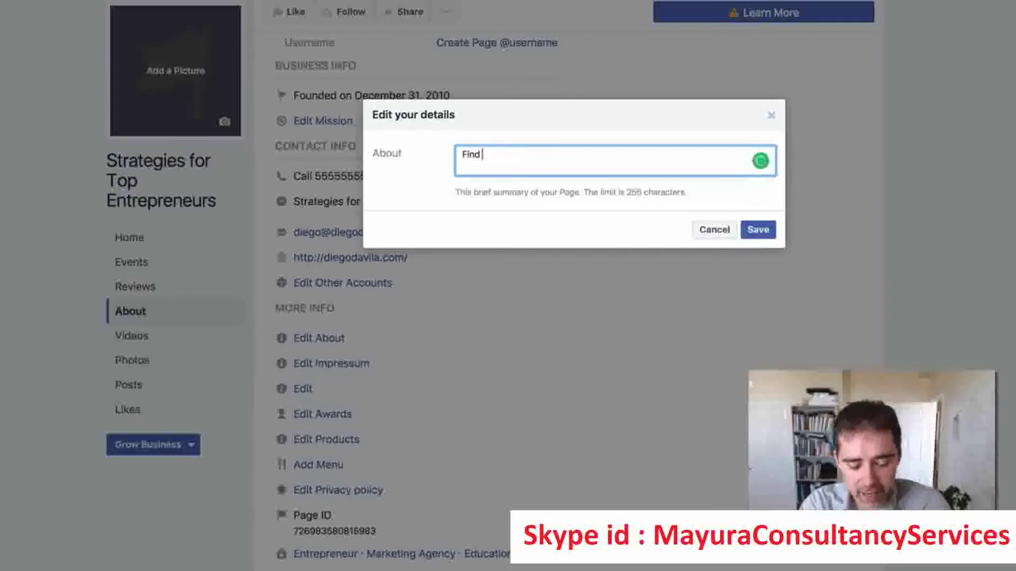
type("est stratege")
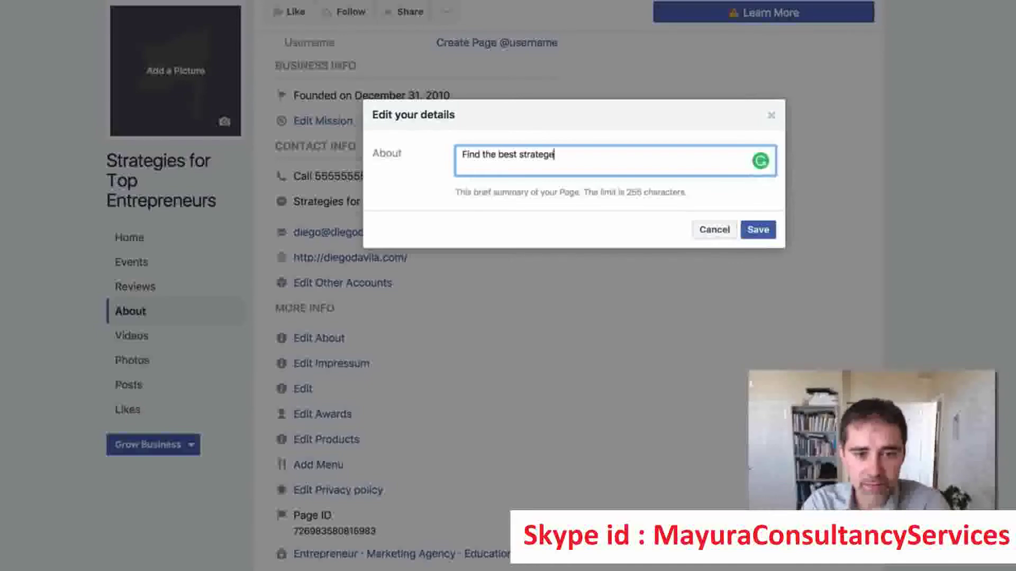
key("BackSpace")
type("ies that")
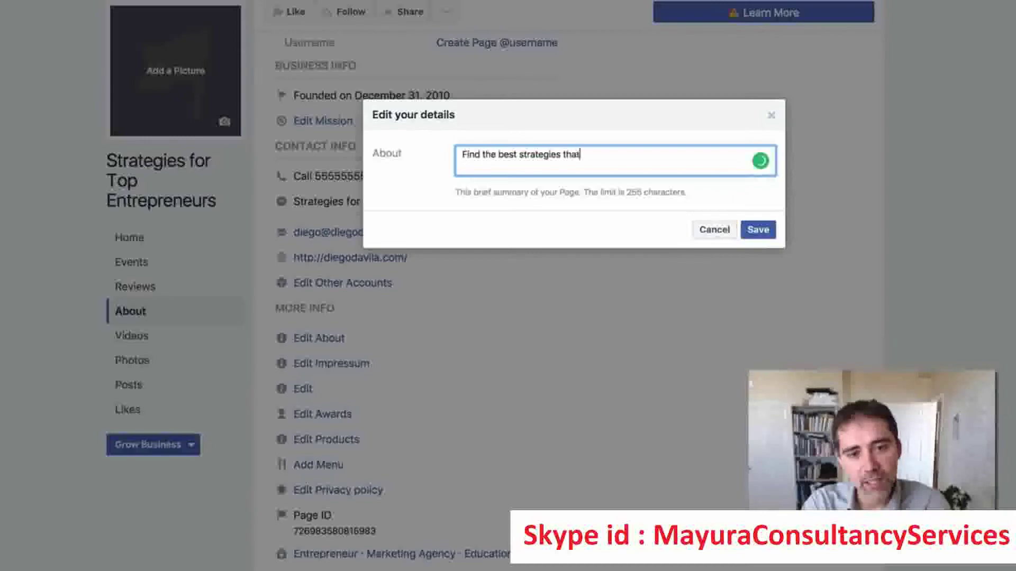
type(" will take your online bue")
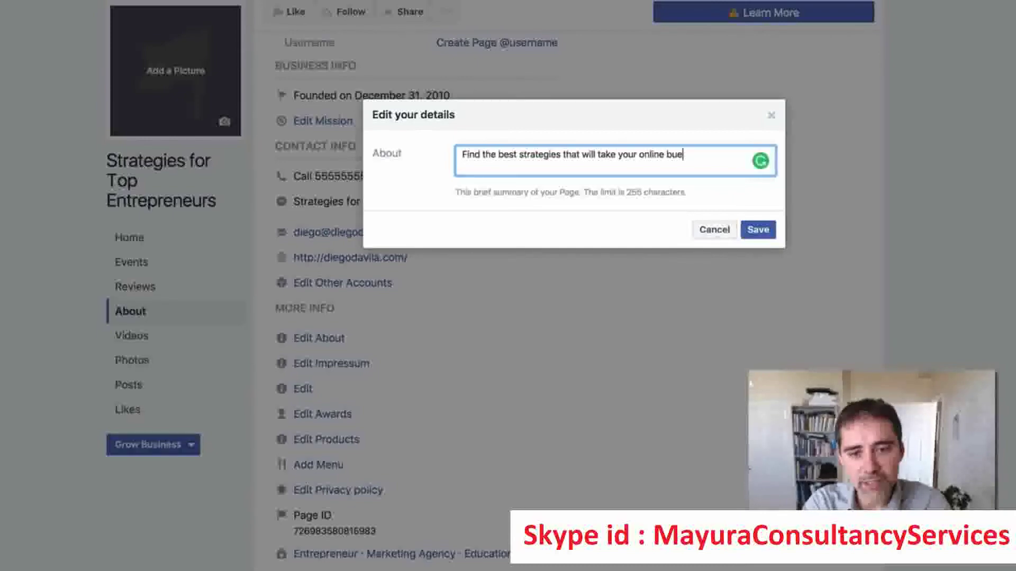
key("BackSpace")
type("sines")
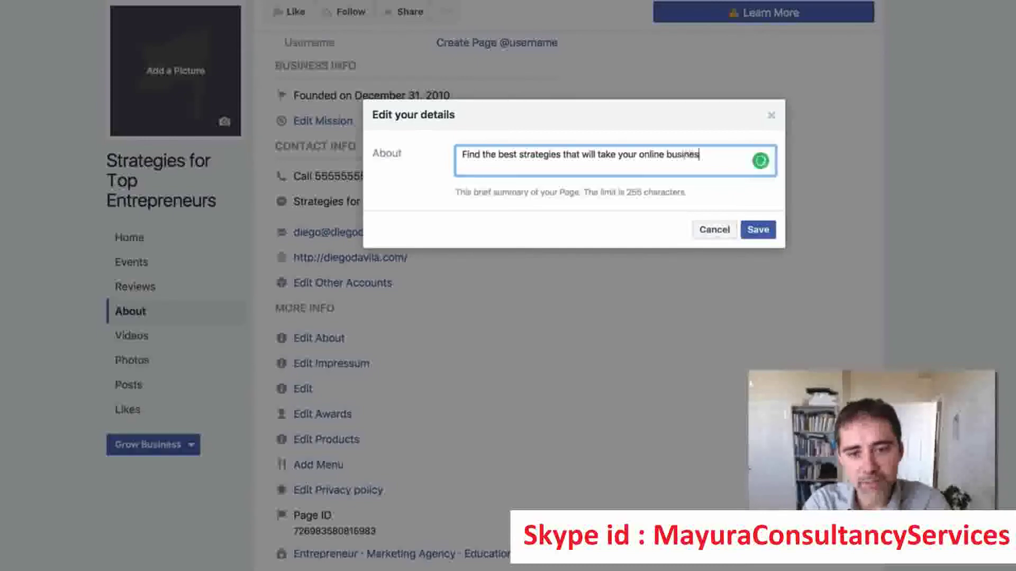
type("s to the next level.")
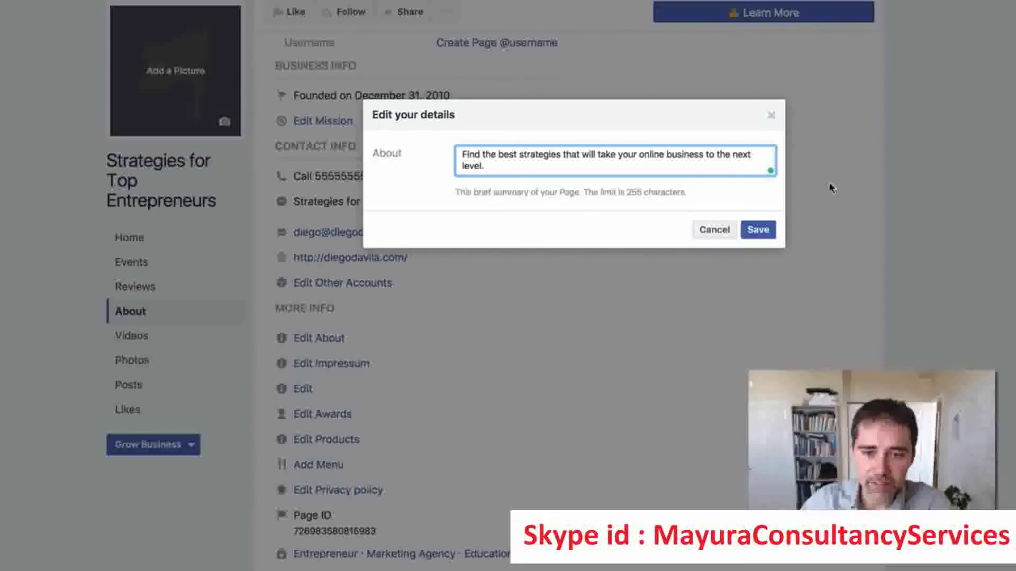
left_click(757, 231)
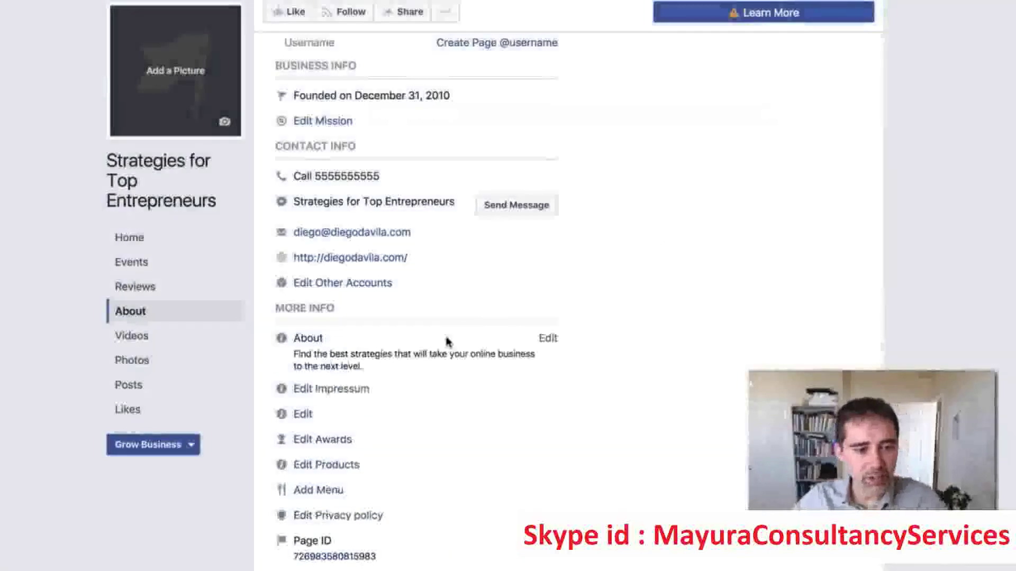
Enter 2010 in the More Info Founded field and save it.
scroll(353, 401, "down", 1)
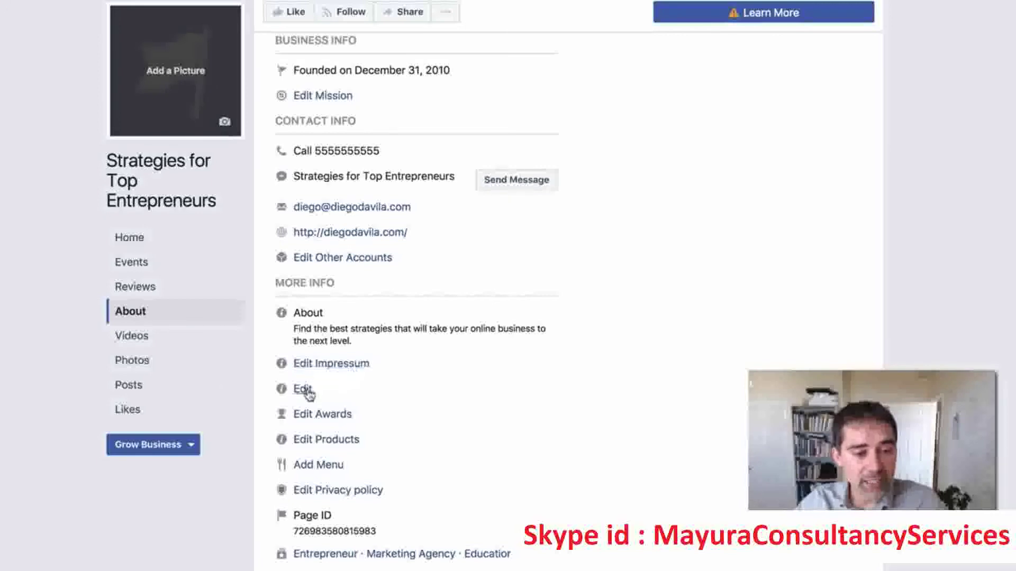
left_click(303, 389)
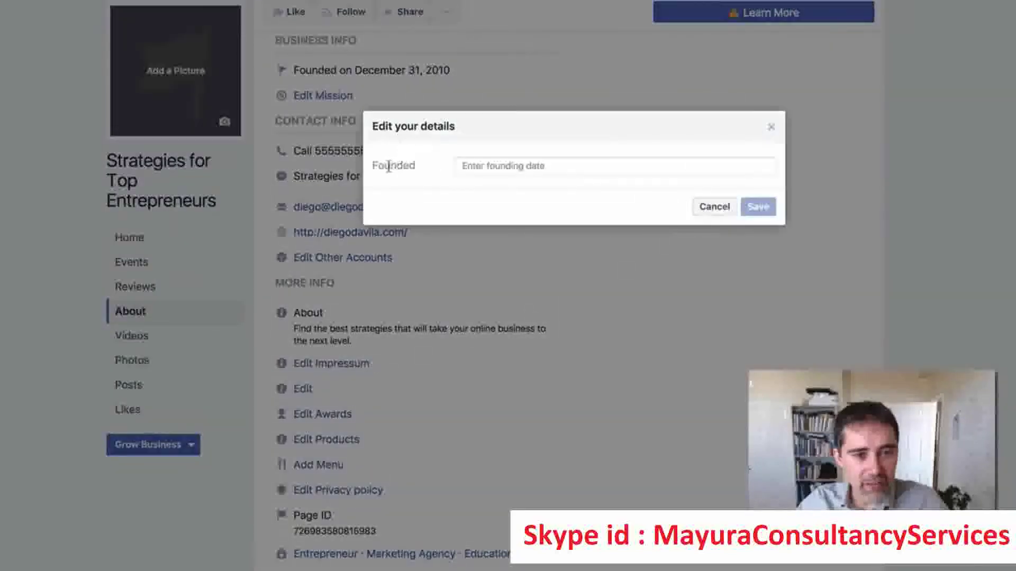
left_click_drag(388, 165, 416, 165)
left_click(603, 165)
type("2010")
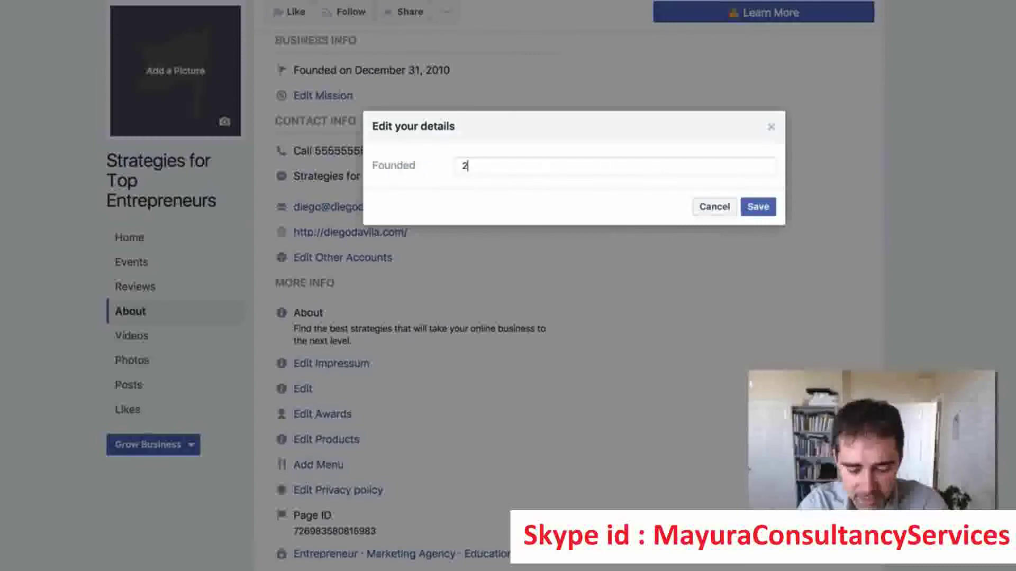
left_click(770, 207)
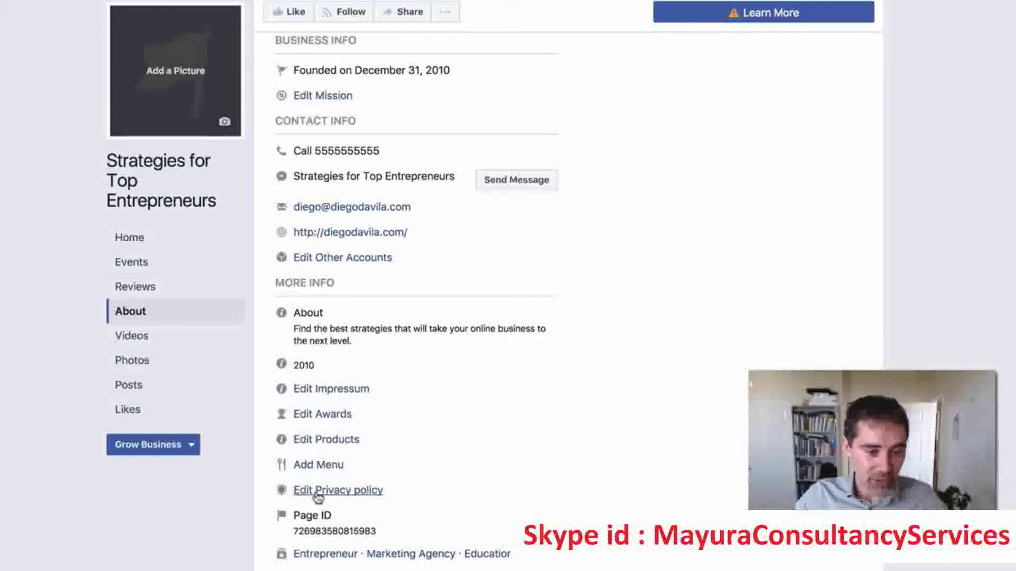
scroll(613, 303, "up", 3)
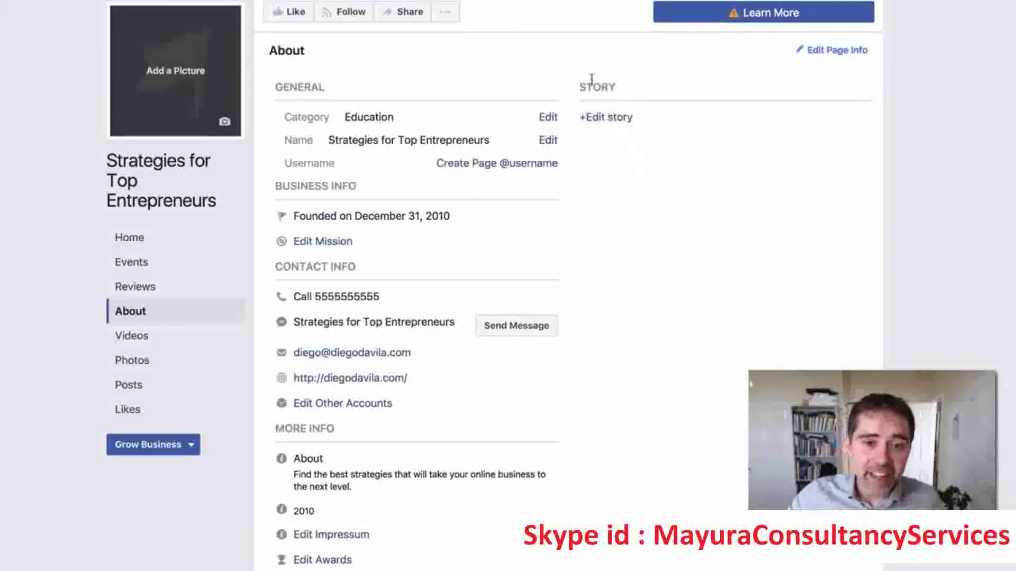
double_click(636, 83)
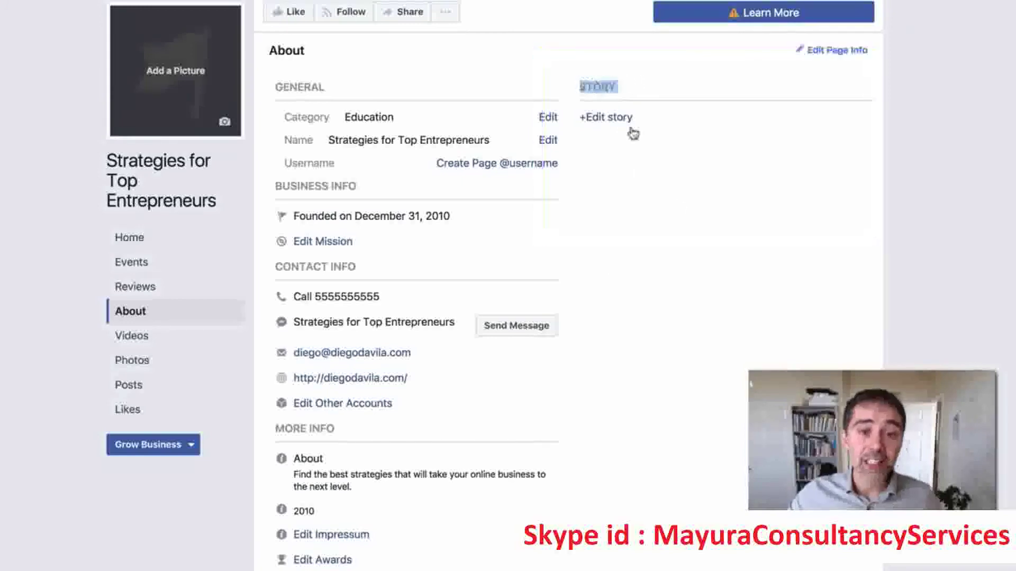
scroll(677, 207, "up", 2)
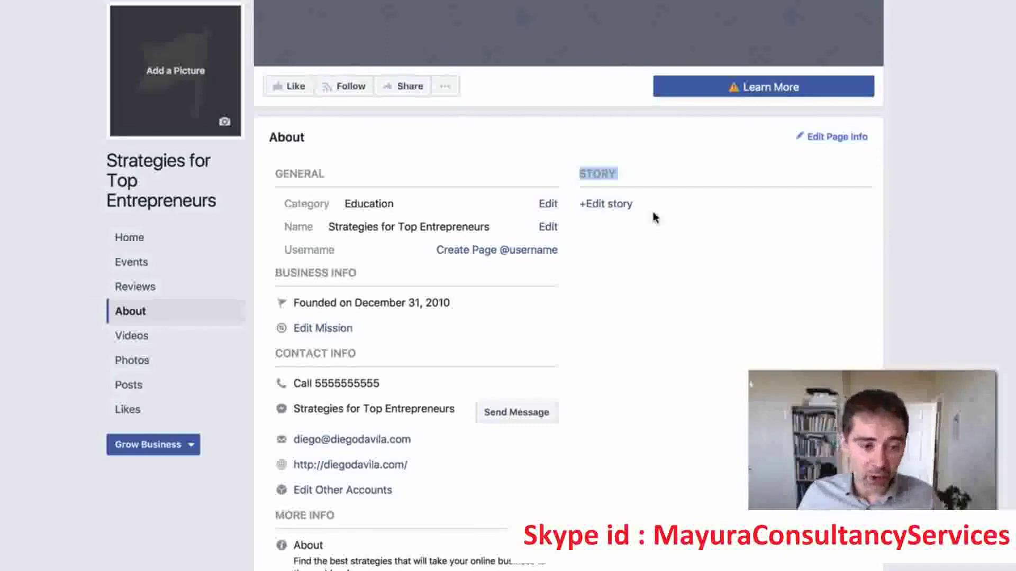
scroll(683, 121, "up", 3)
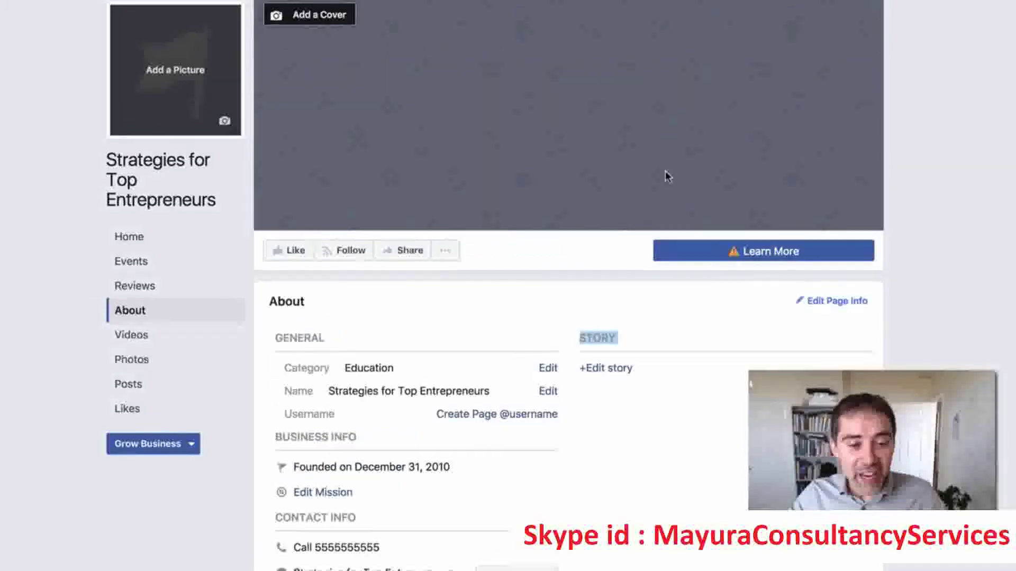
scroll(664, 174, "down", 8)
scroll(665, 174, "up", 8)
scroll(483, 236, "down", 8)
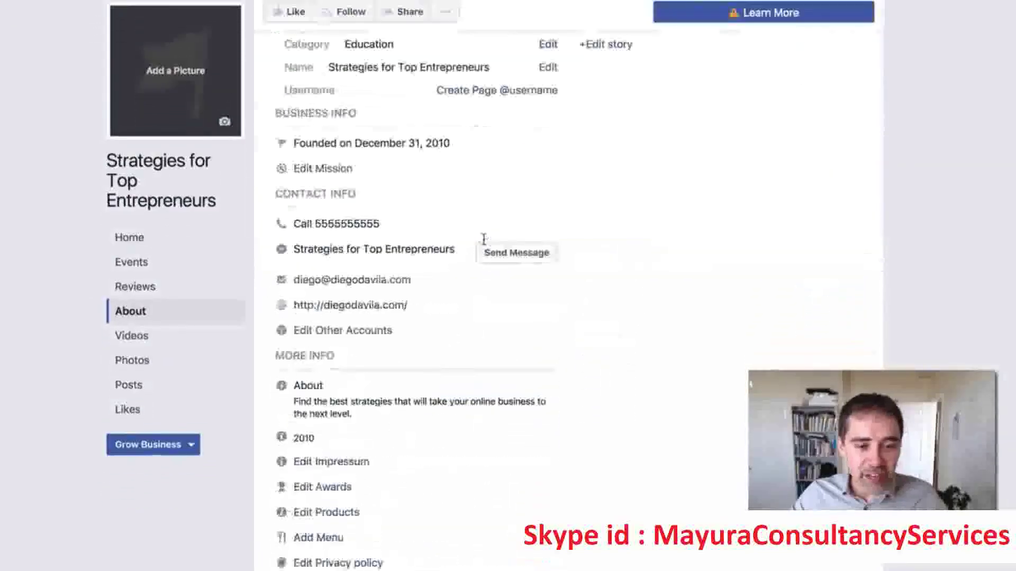
scroll(483, 243, "up", 8)
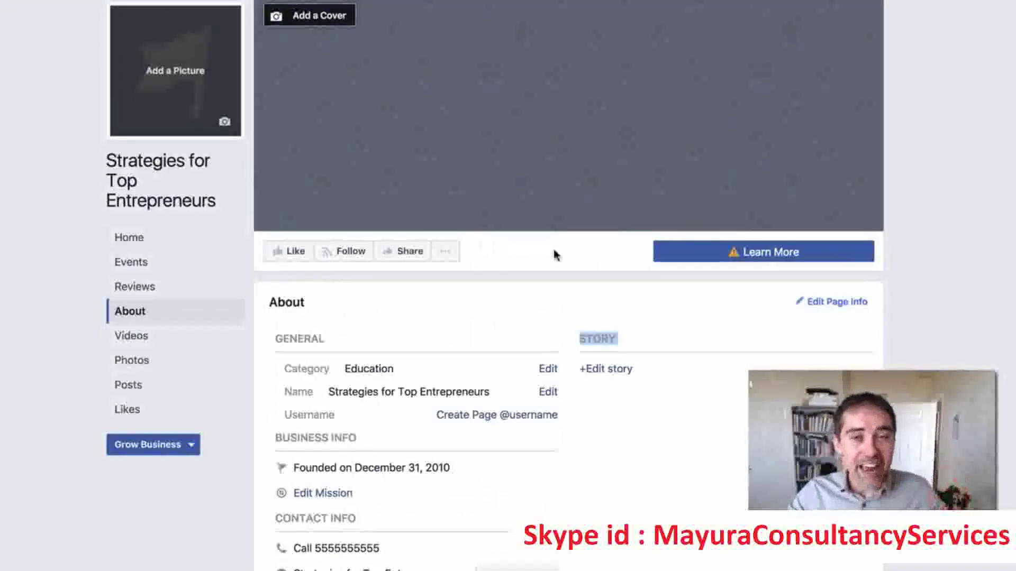
scroll(565, 281, "down", 3)
scroll(565, 281, "up", 3)
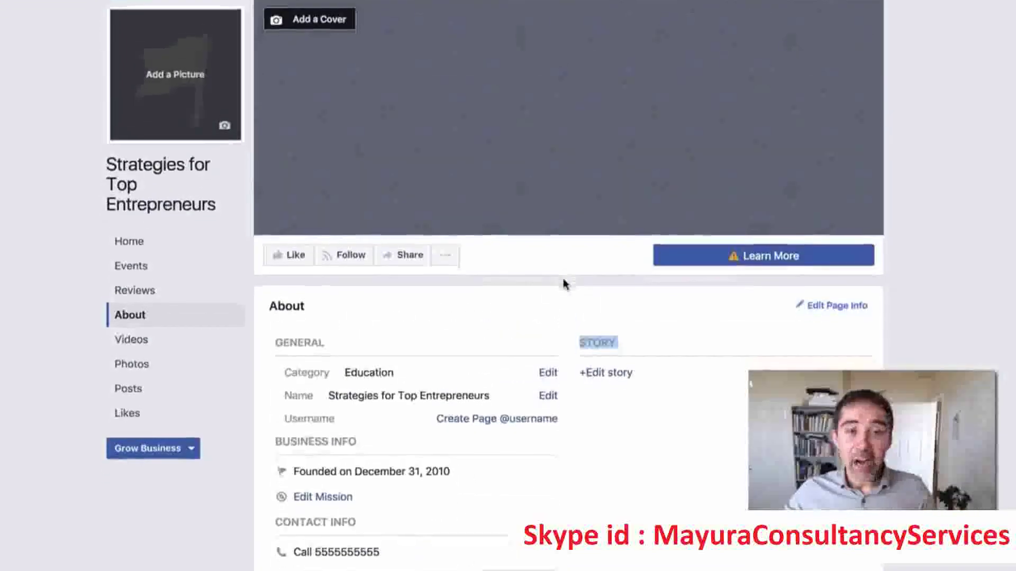